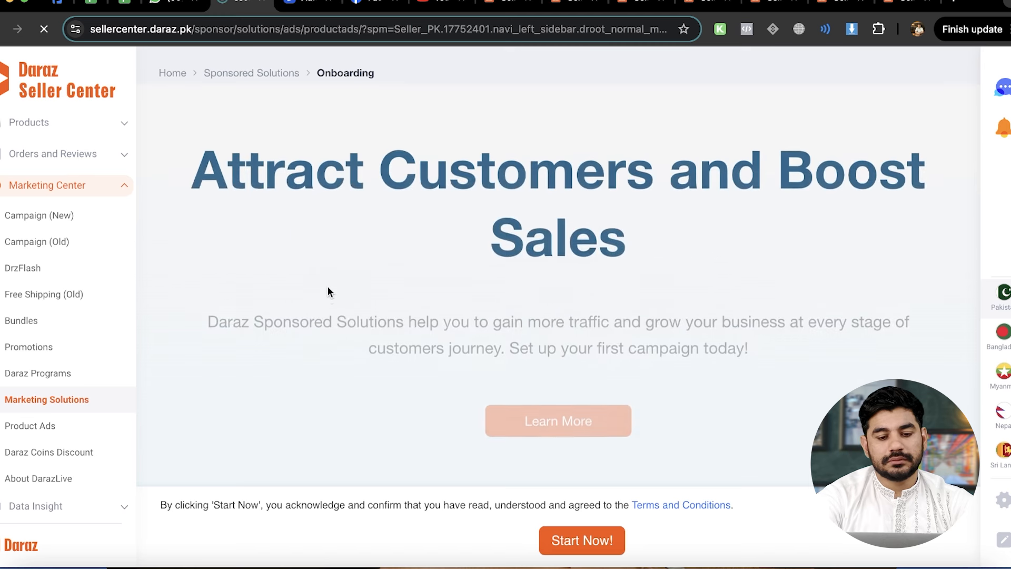
# Step: Start using Sponsored Solutions and dismiss the out-of-balance top-up notification without entering an amount
pyautogui.click(582, 542)
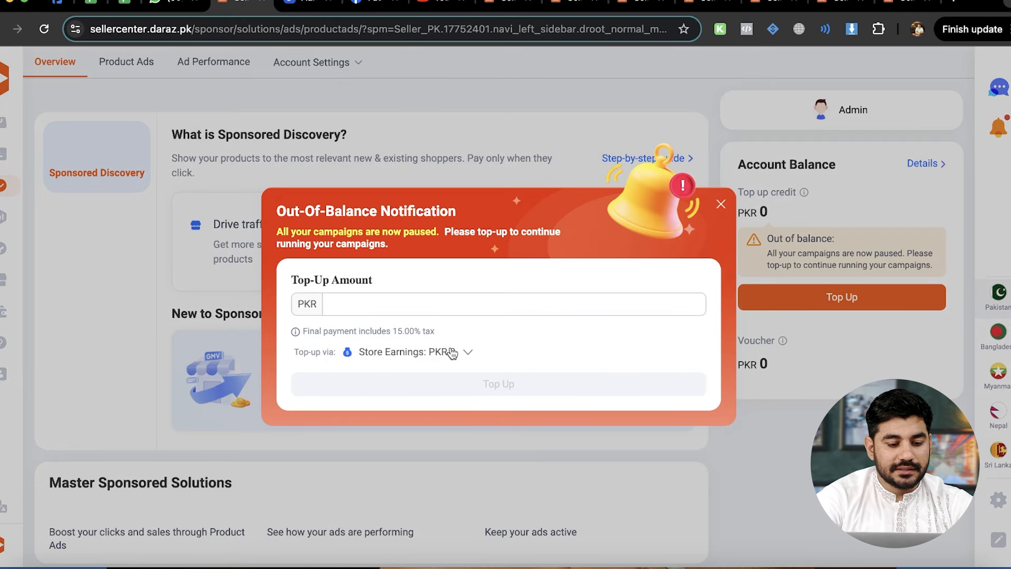
pyautogui.click(364, 307)
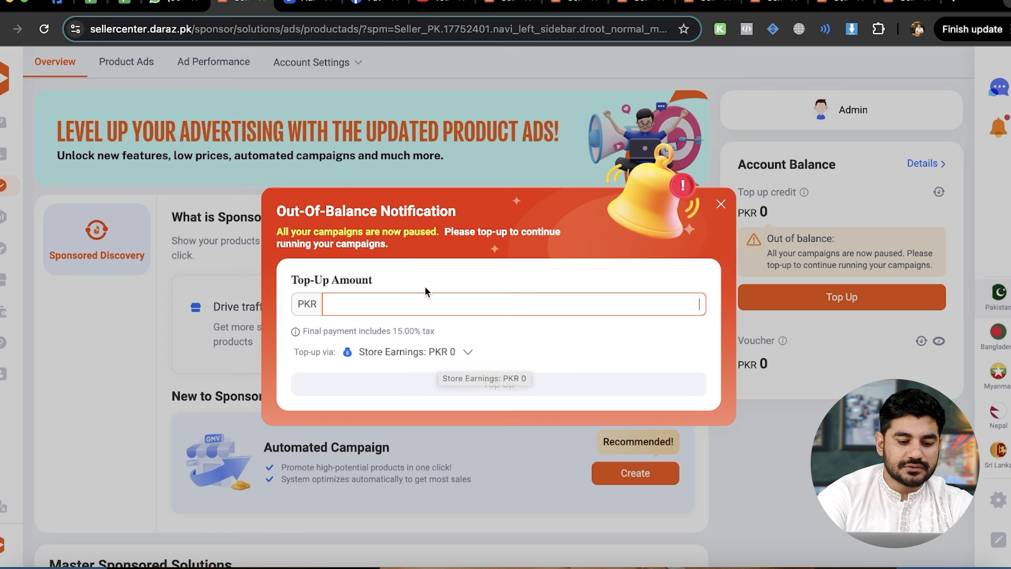
pyautogui.click(721, 206)
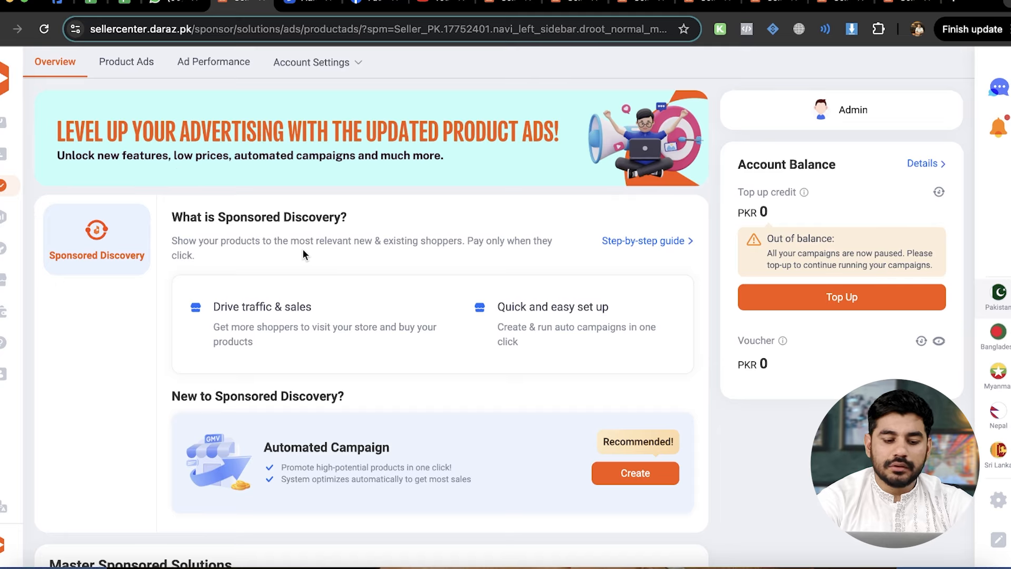
# Step: Open the Product Ads page, dismissing the top-up notification and skipping the guided tour
pyautogui.scroll(-3, 303, 251)
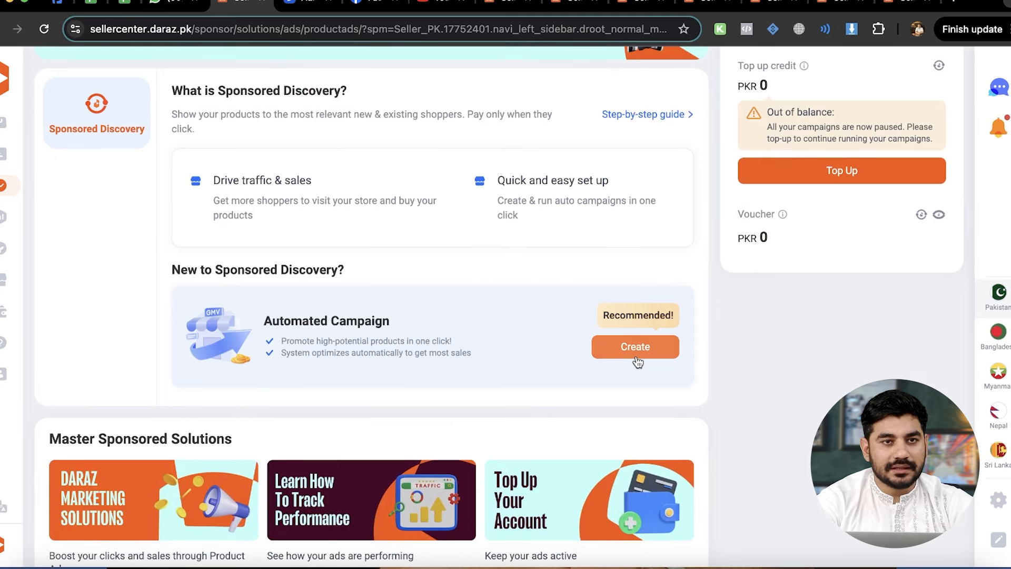
pyautogui.scroll(3, 636, 362)
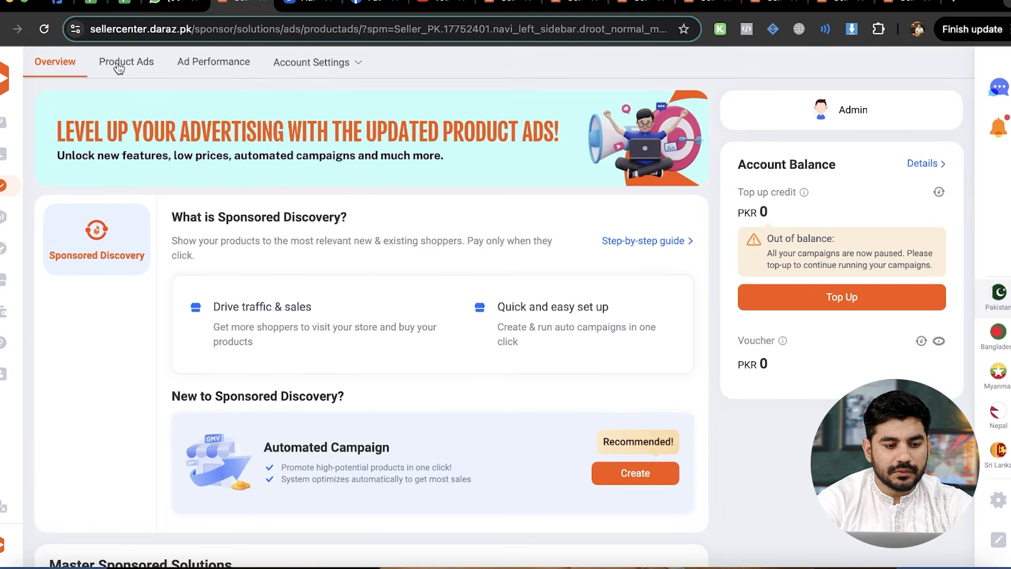
pyautogui.click(118, 63)
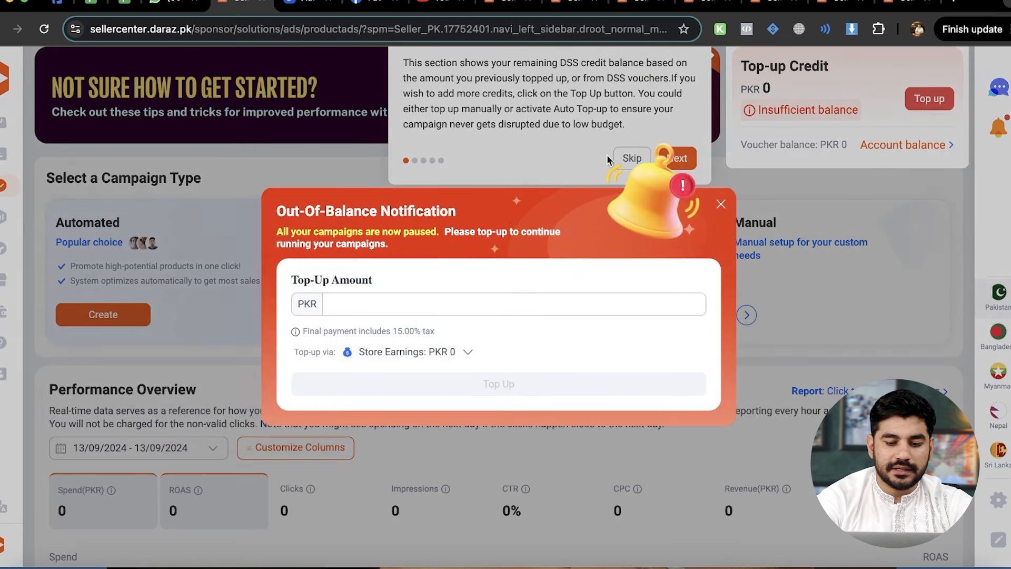
pyautogui.click(722, 204)
pyautogui.click(632, 158)
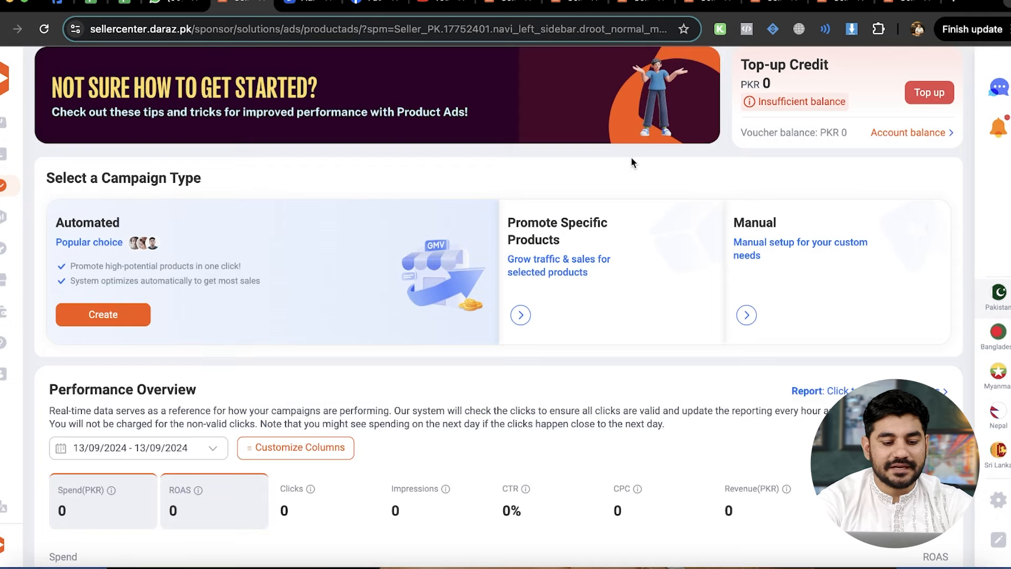
# Step: Start creating a new campaign of the Manual type
pyautogui.scroll(-1, 458, 200)
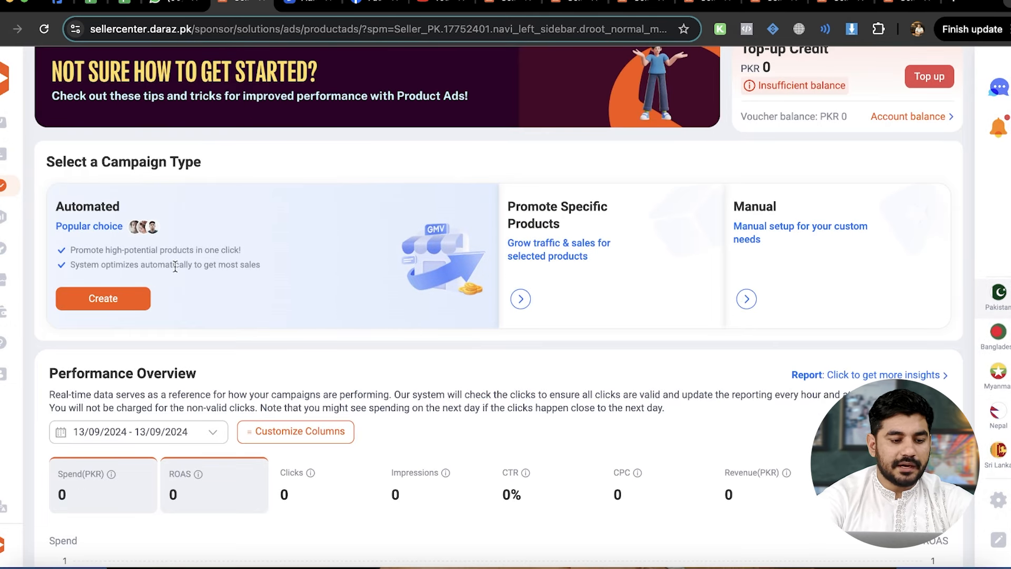
pyautogui.moveTo(582, 217)
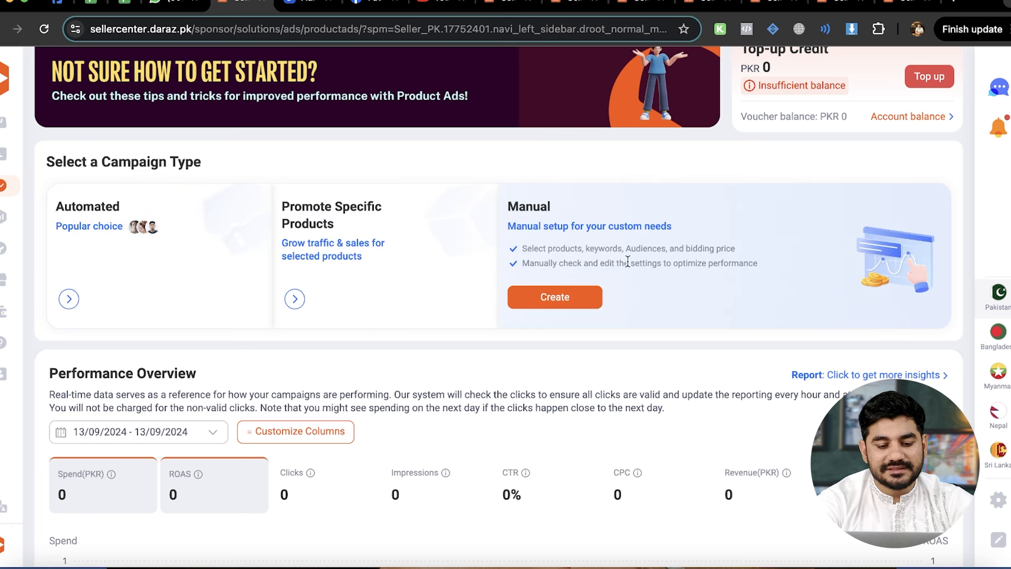
pyautogui.click(566, 302)
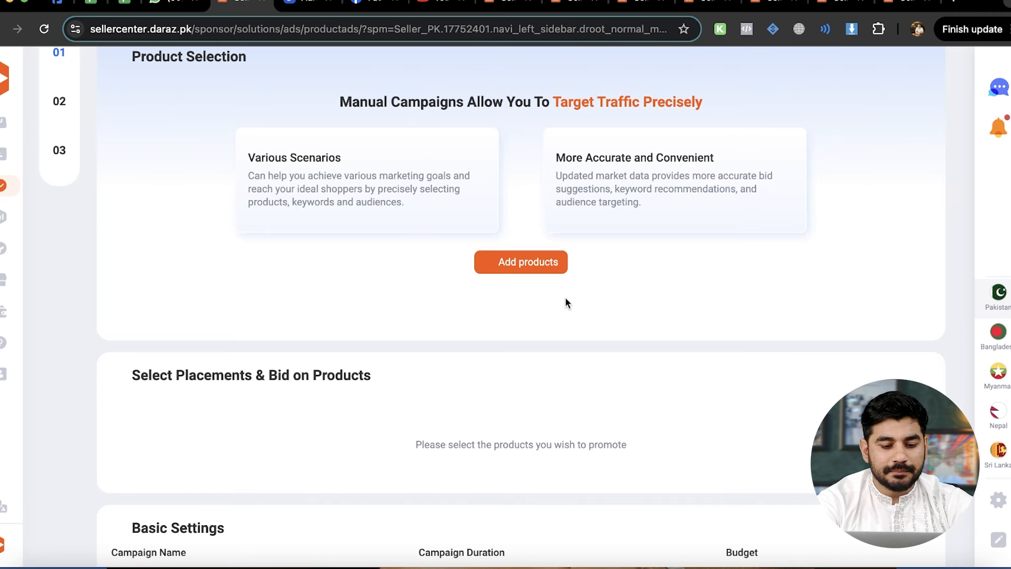
# Step: Add the Physical Hair Remover product to the campaign and switch its Sponsored Search placement to Manual Keyword
pyautogui.click(507, 263)
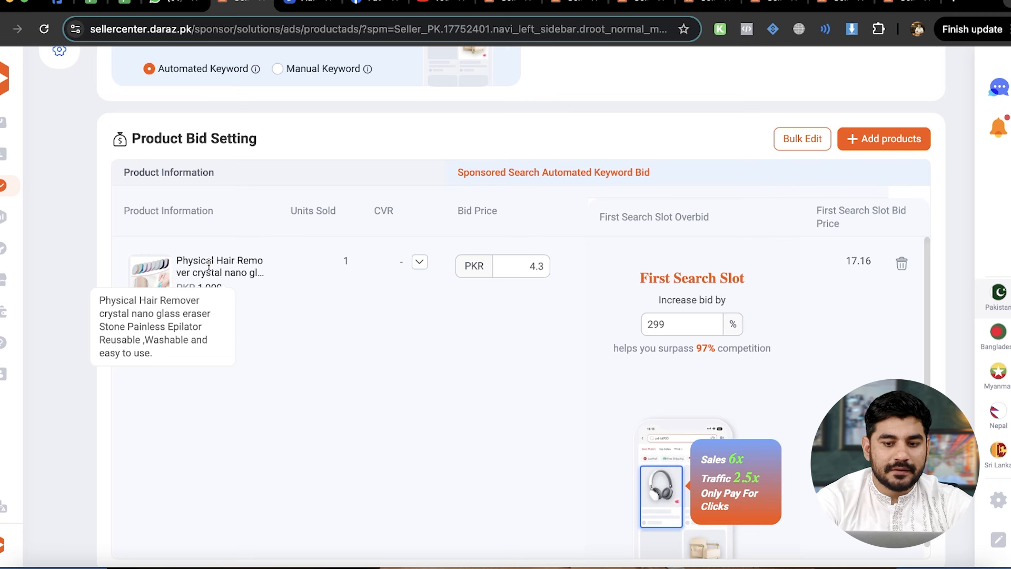
pyautogui.scroll(1, 490, 285)
pyautogui.click(525, 324)
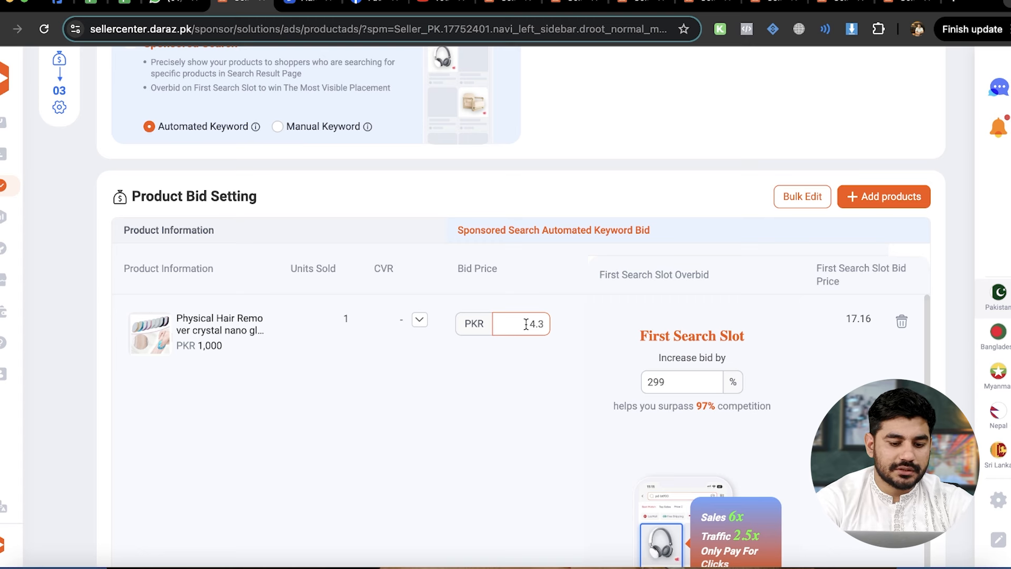
pyautogui.scroll(1, 526, 324)
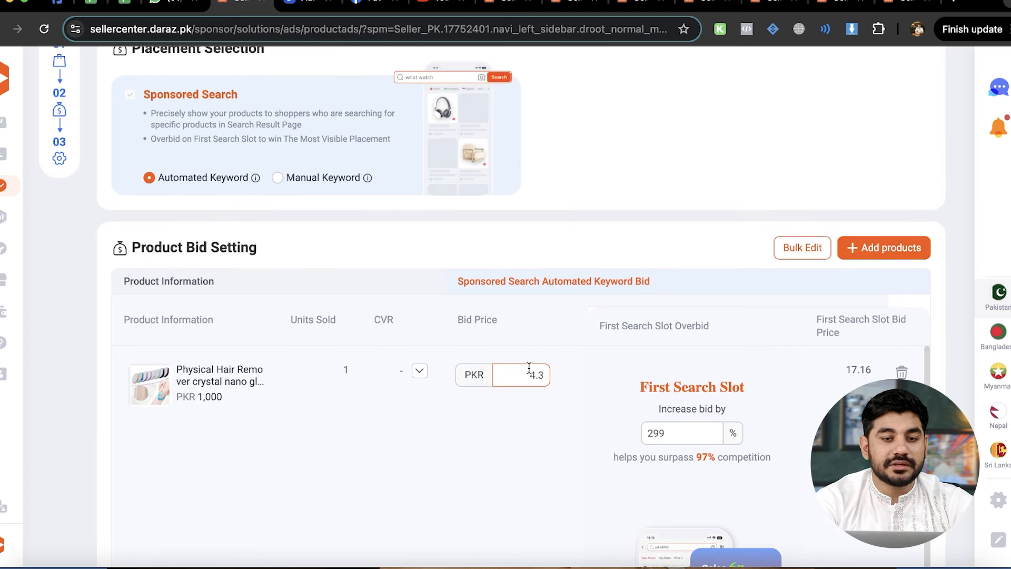
pyautogui.click(277, 178)
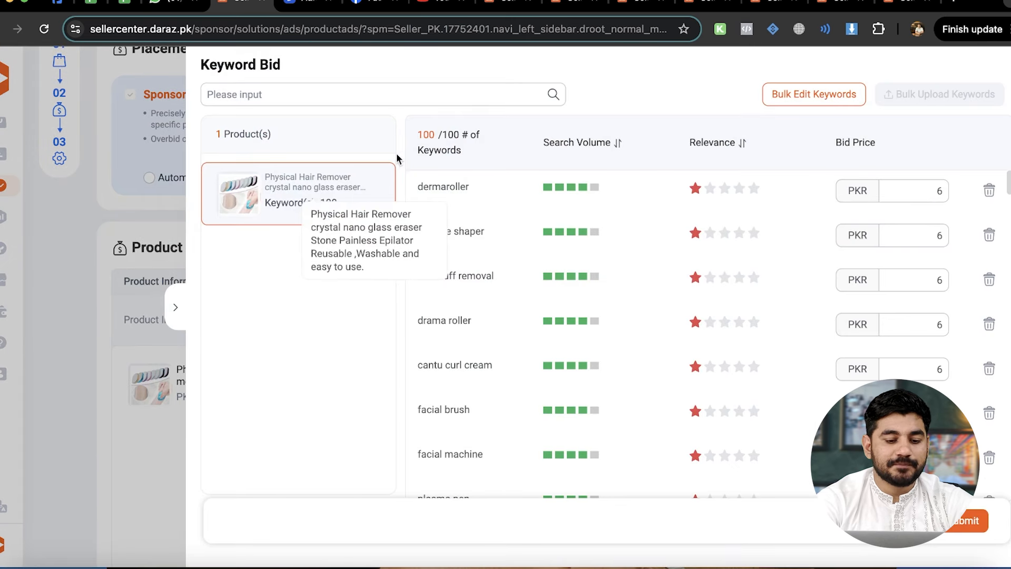
# Step: Sort the suggested keywords by relevance and look through the list for ones unrelated to the product
pyautogui.click(619, 143)
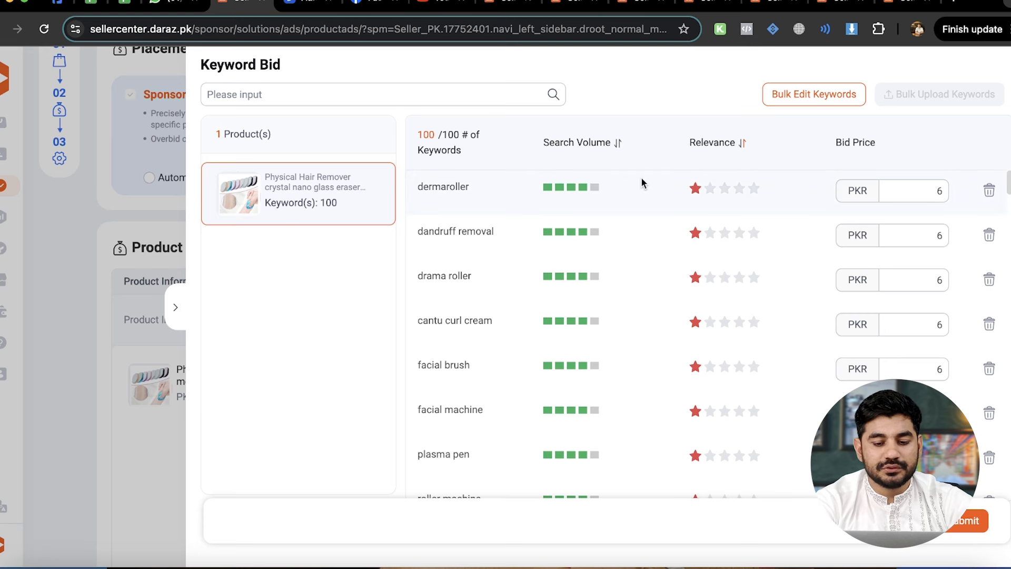
pyautogui.scroll(-5, 750, 230)
pyautogui.scroll(5, 749, 230)
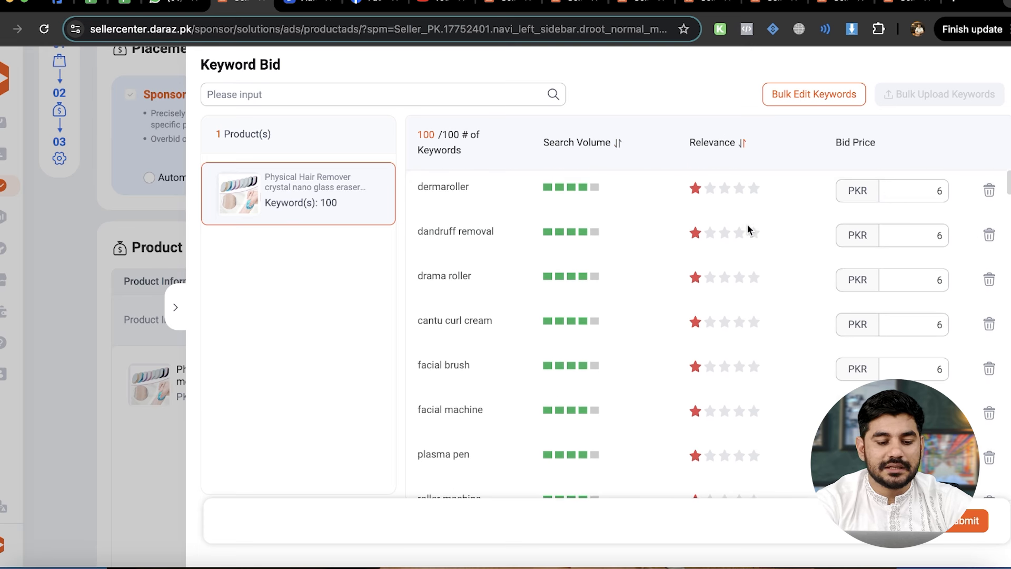
pyautogui.scroll(-5, 750, 230)
pyautogui.scroll(10, 750, 231)
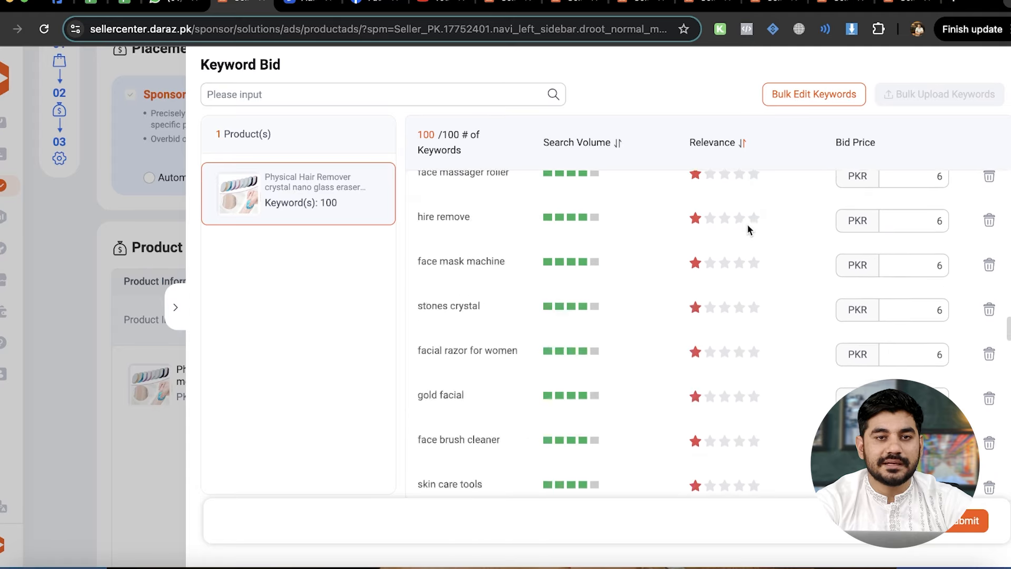
pyautogui.scroll(1, 749, 230)
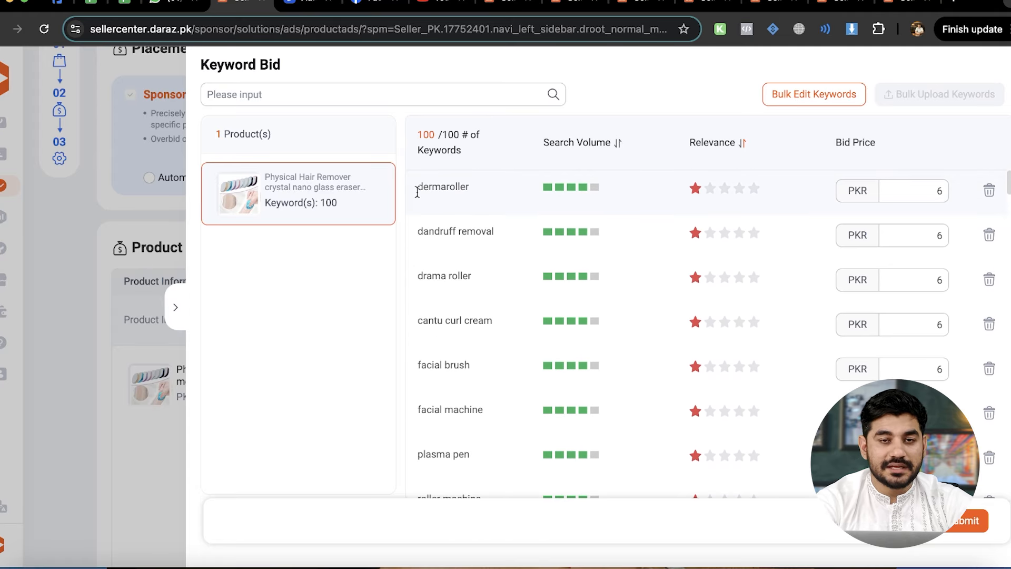
# Step: Delete the keywords dermaroller, dandruff removal, drama roller, cantu curl cream, facial brush, facial machine, plasma pen and roller machine
pyautogui.moveTo(418, 190); pyautogui.dragTo(582, 203)
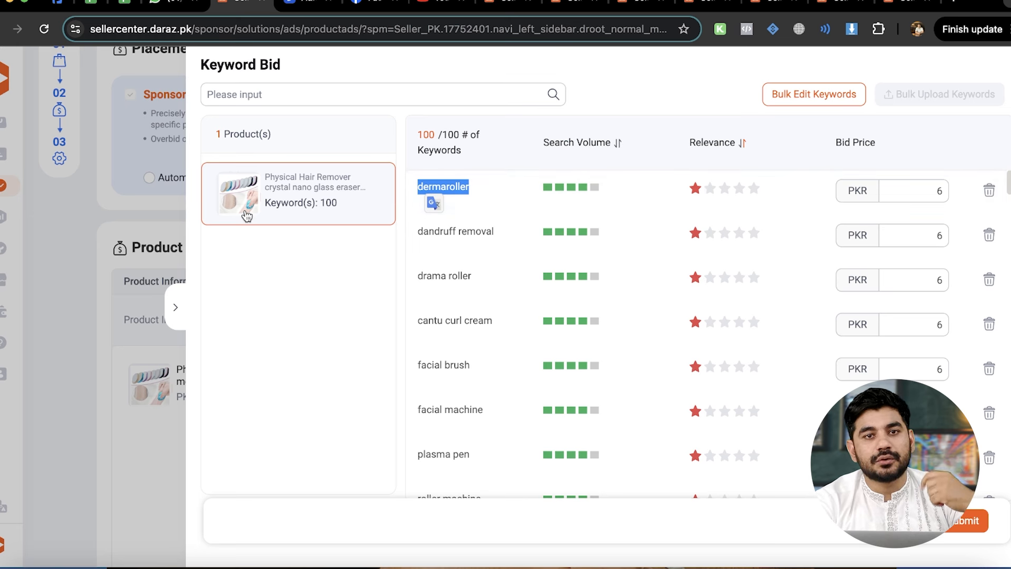
pyautogui.click(990, 190)
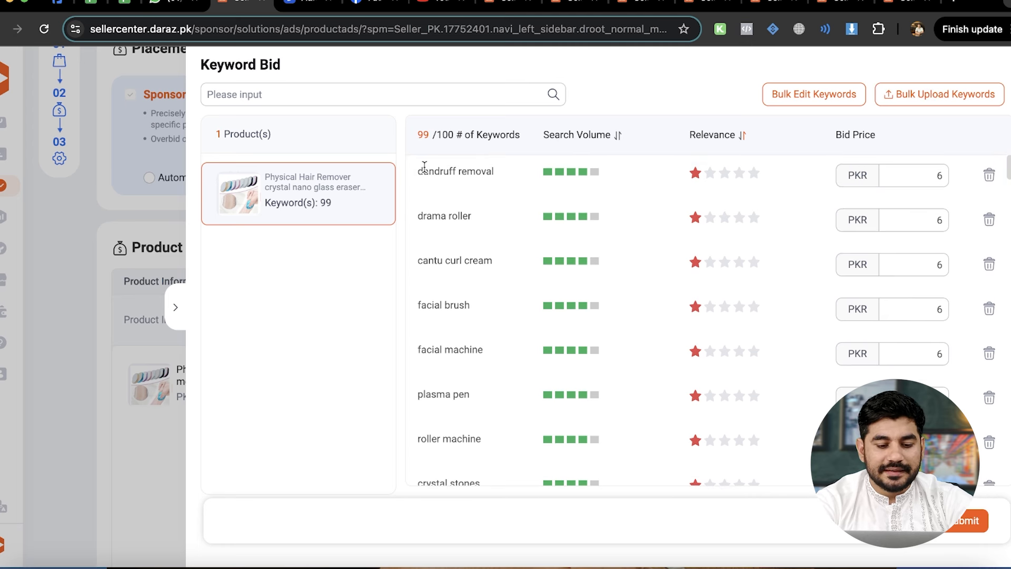
pyautogui.click(990, 174)
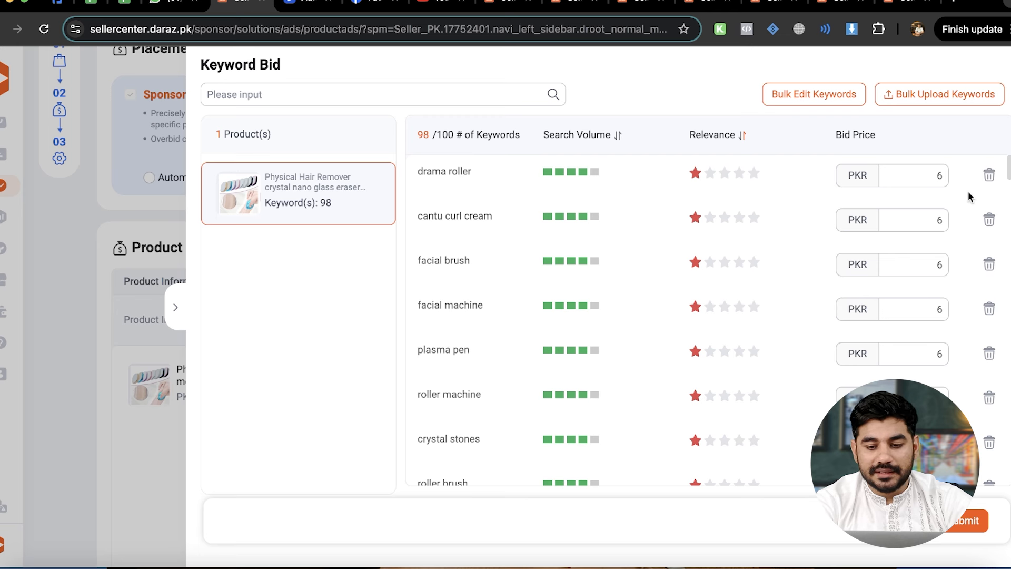
pyautogui.click(990, 179)
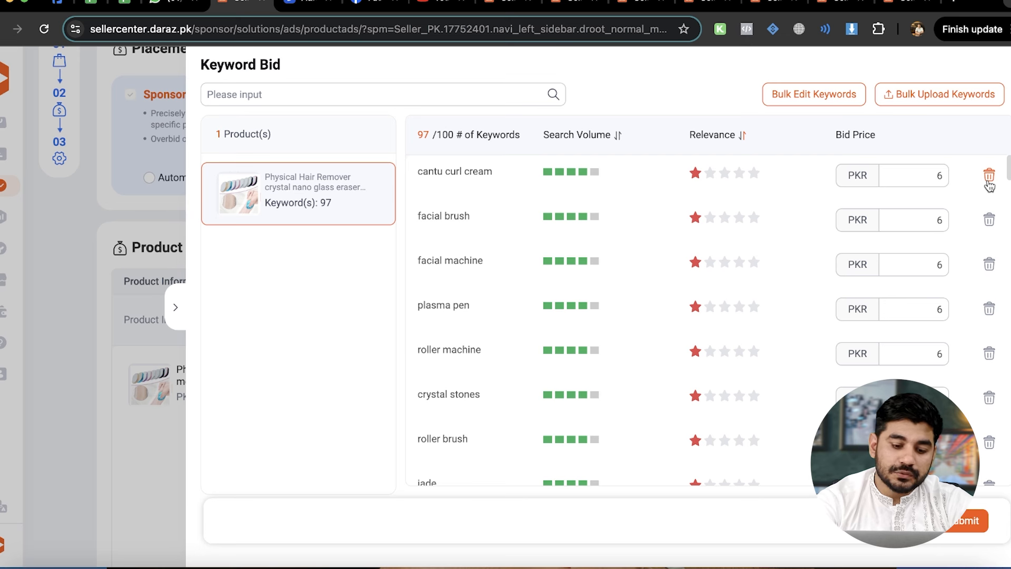
pyautogui.click(989, 176)
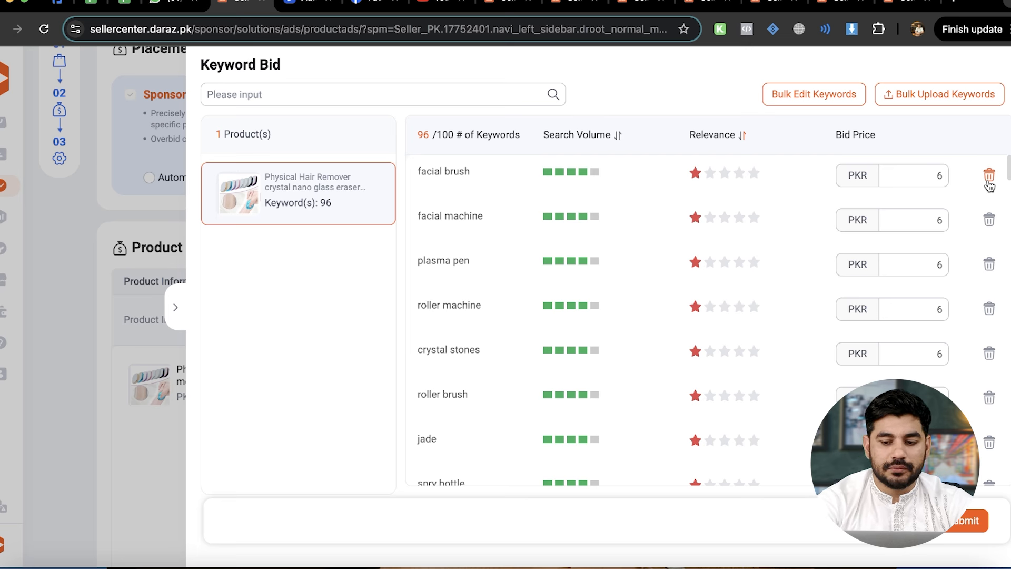
pyautogui.click(989, 176)
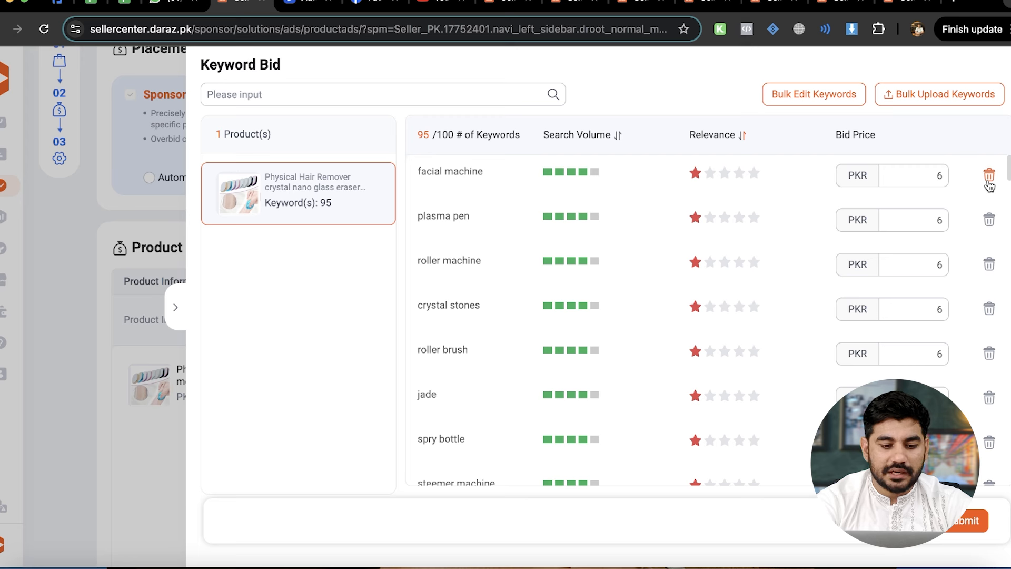
pyautogui.click(989, 176)
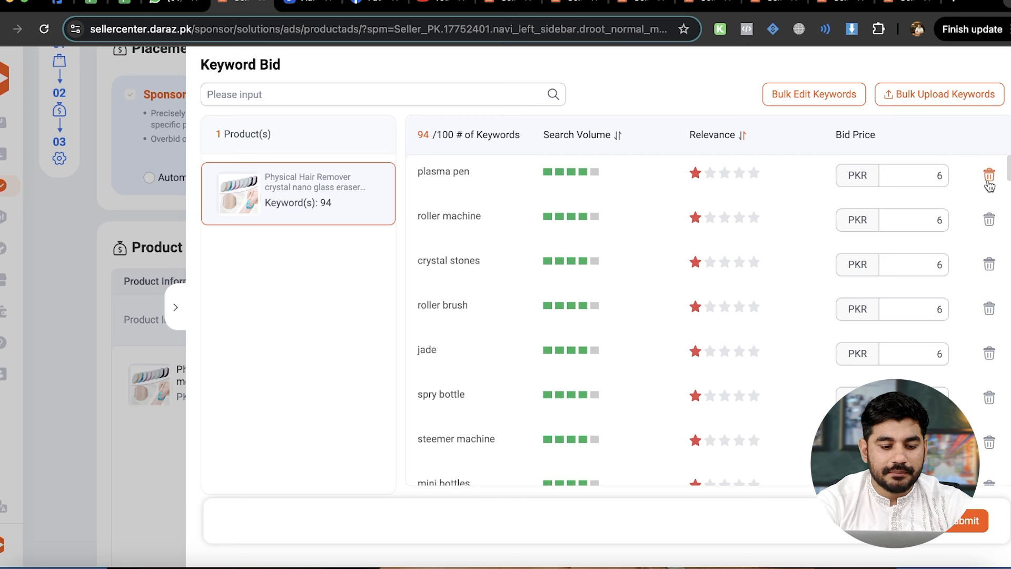
pyautogui.click(989, 176)
pyautogui.click(989, 176)
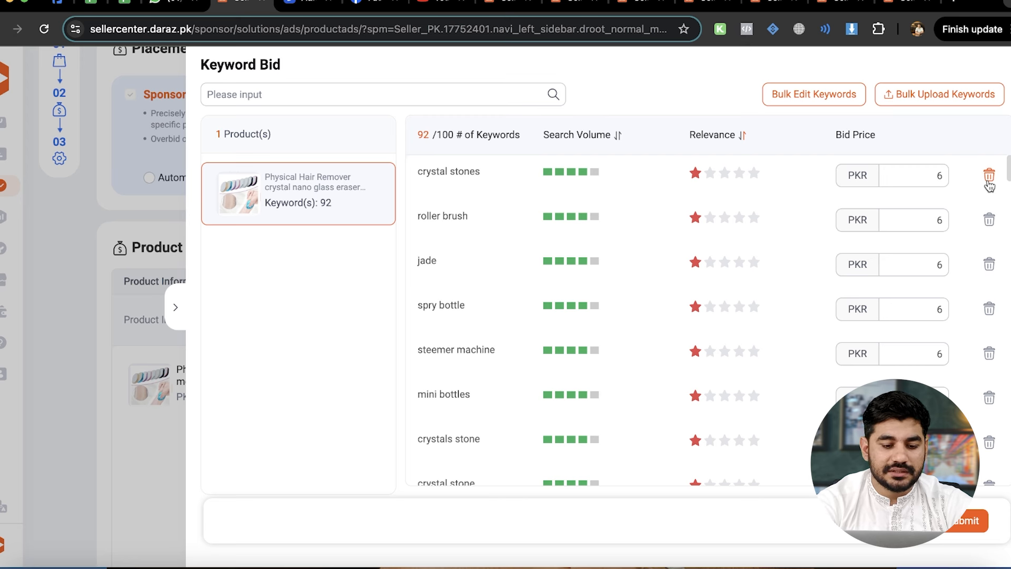
# Step: Set the bid price of the keyword "crystal stones" to PKR 4
pyautogui.tripleClick(432, 171)
pyautogui.click(460, 172)
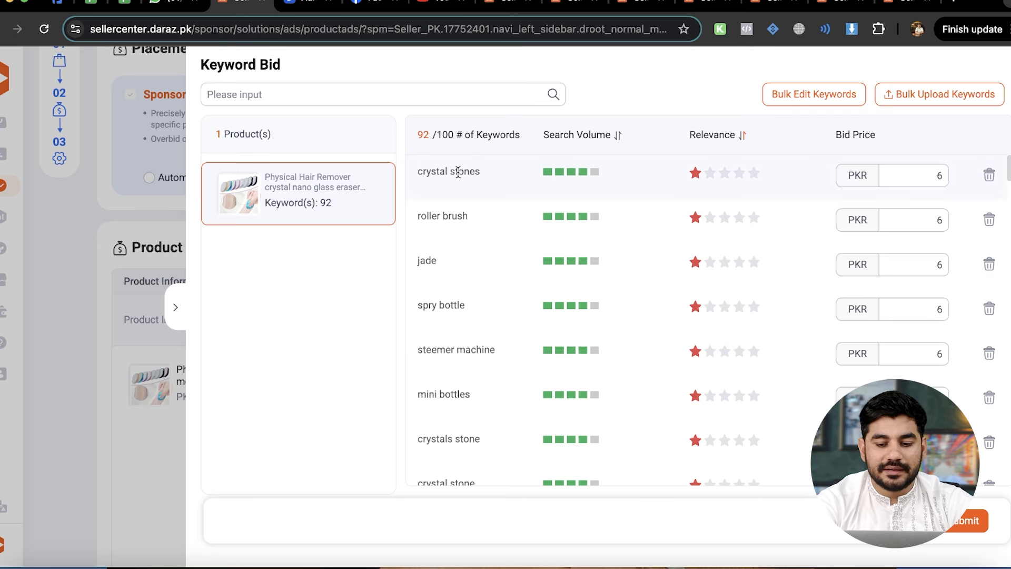
pyautogui.click(894, 170)
pyautogui.doubleClick(943, 175)
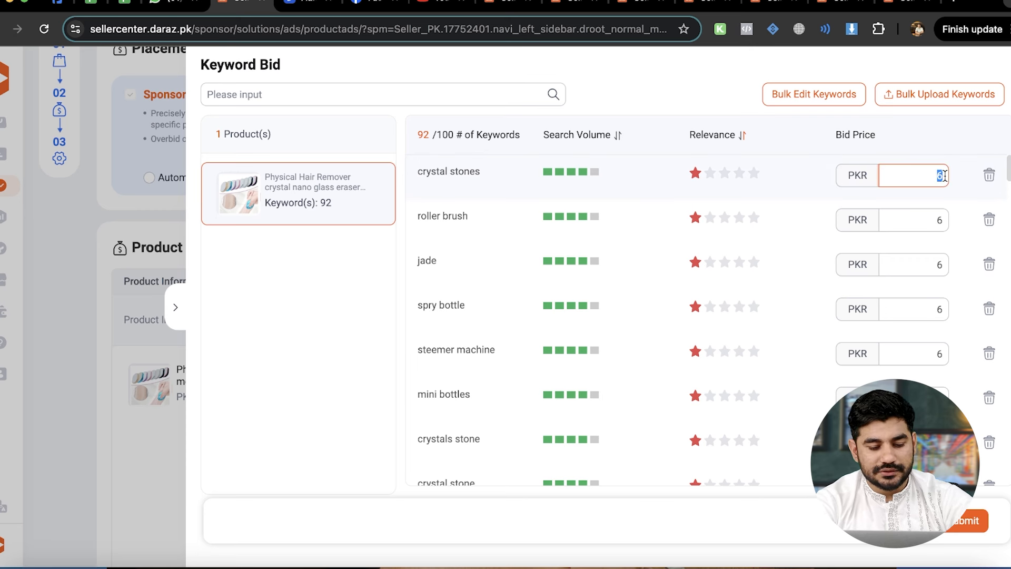
pyautogui.write('4')
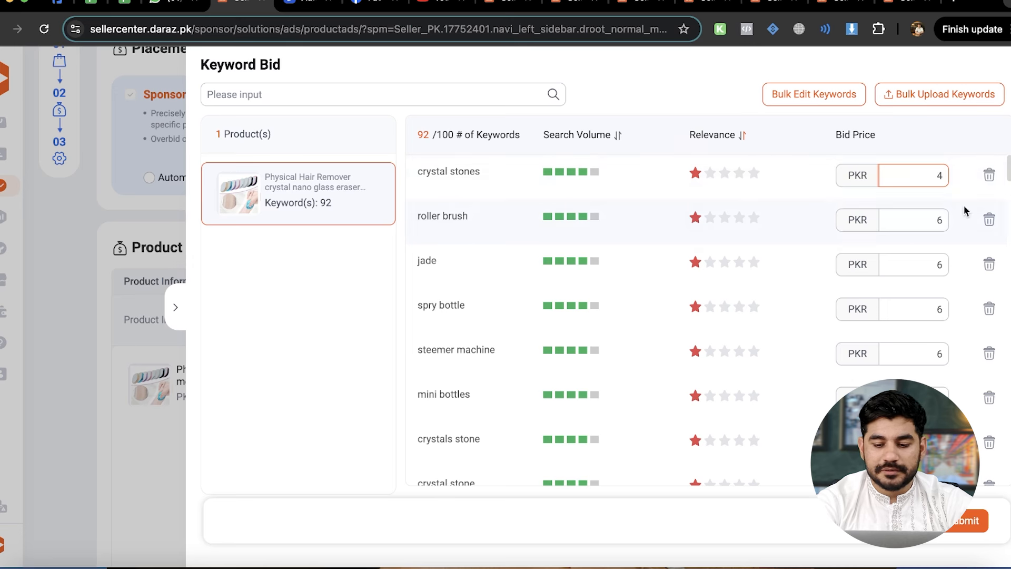
# Step: Delete the keywords roller brush, jade, spry bottle, steemer machine and mini bottles from the list
pyautogui.click(989, 219)
pyautogui.click(989, 219)
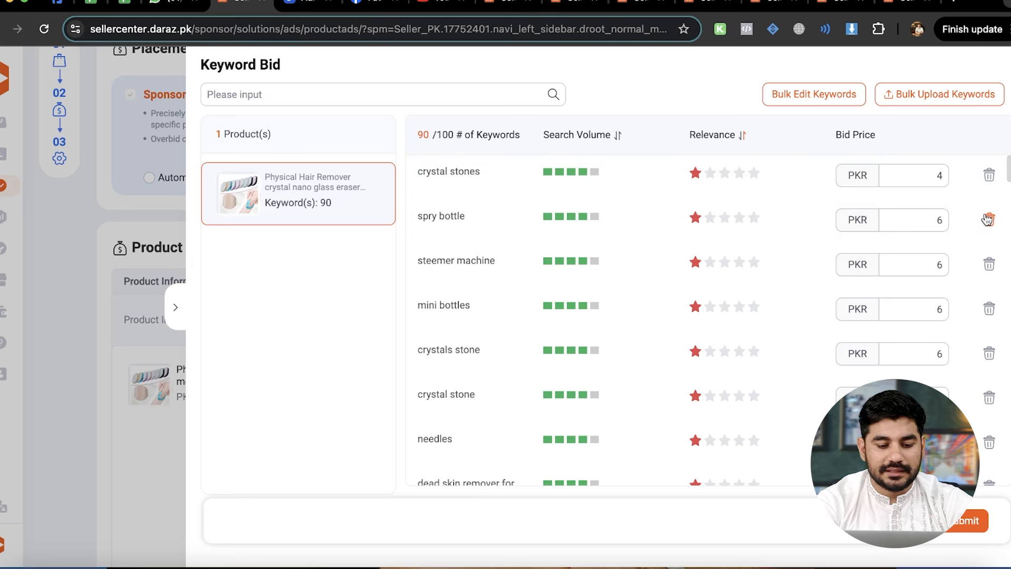
pyautogui.click(989, 219)
pyautogui.click(988, 220)
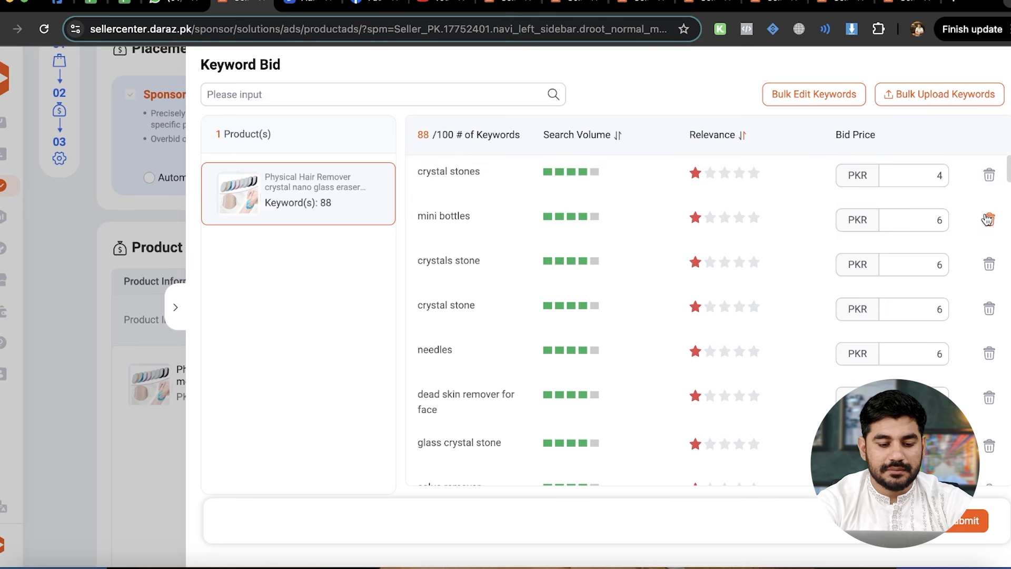
pyautogui.click(988, 220)
# Step: Set the bid prices of the keywords "crystals stone" and "crystal stone" to PKR 4 each
pyautogui.click(909, 219)
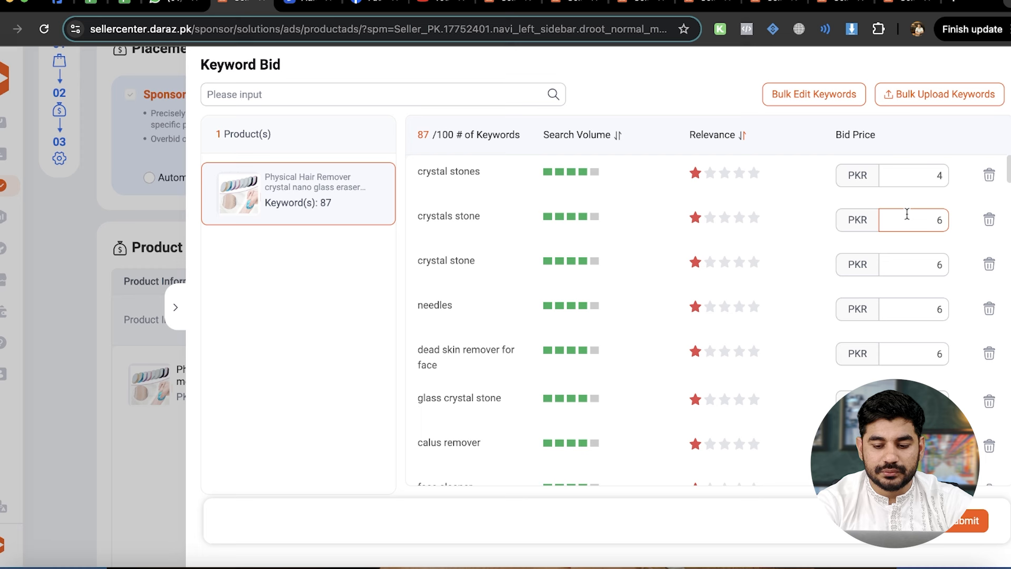
pyautogui.doubleClick(941, 220)
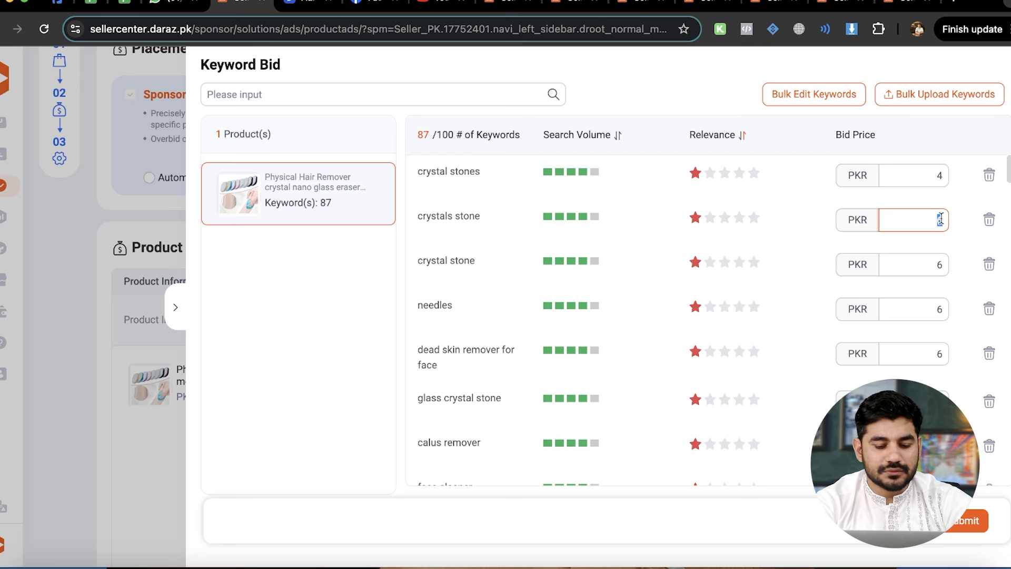
pyautogui.write('4')
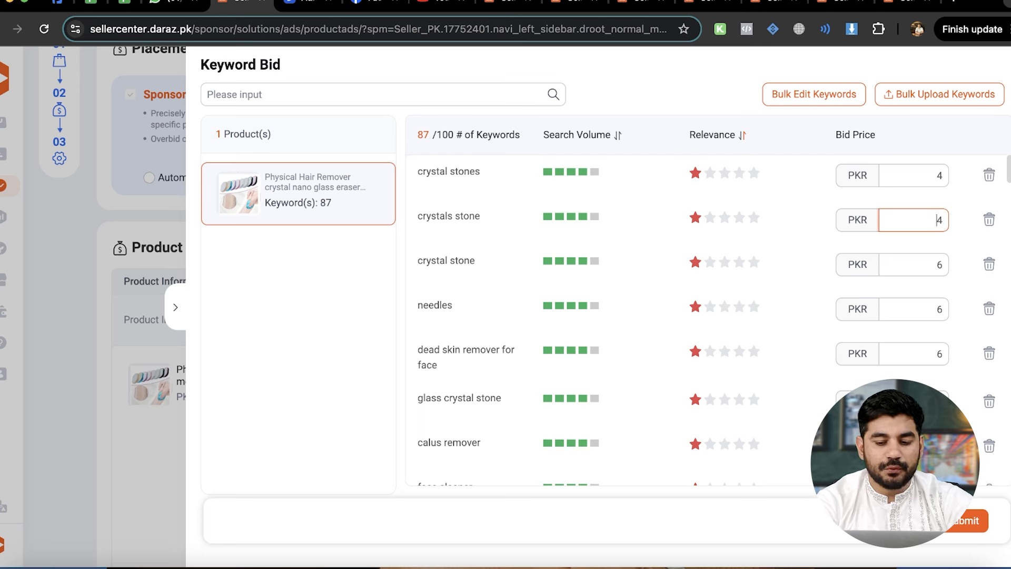
pyautogui.doubleClick(937, 266)
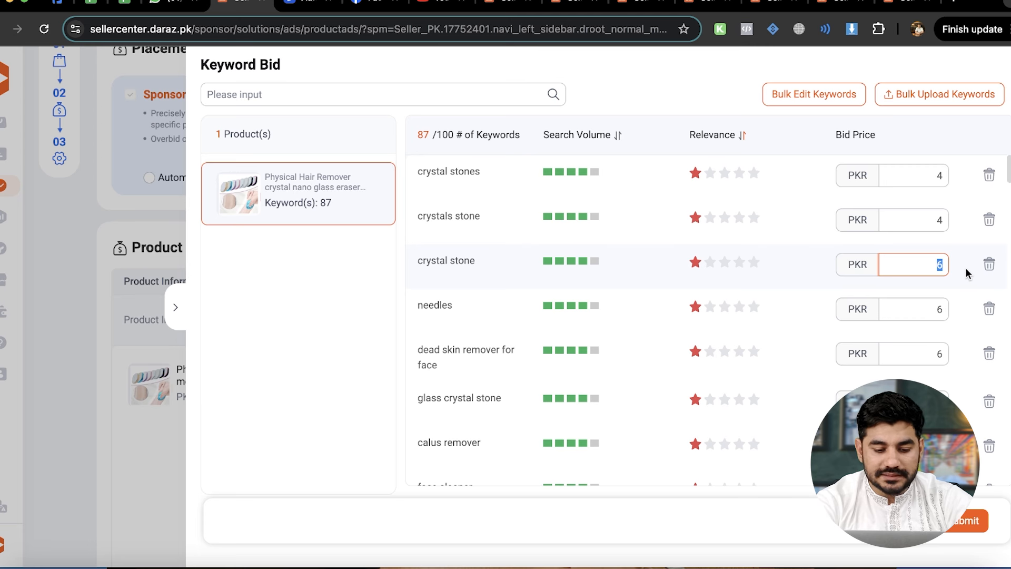
pyautogui.write('4')
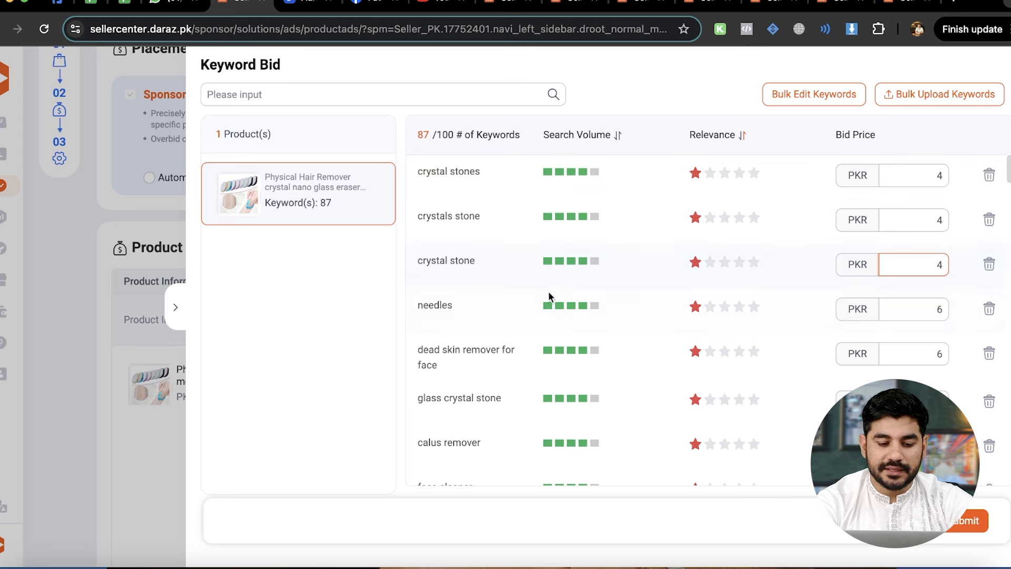
# Step: Delete the keyword needles and set the bid price of "dead skin remover for face" to PKR 2
pyautogui.scroll(-1, 549, 295)
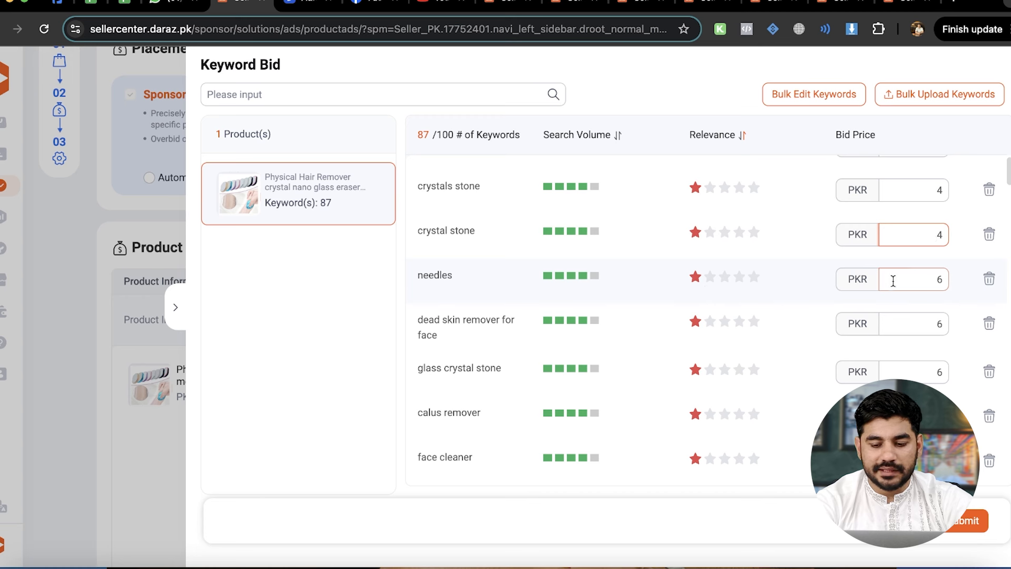
pyautogui.click(989, 279)
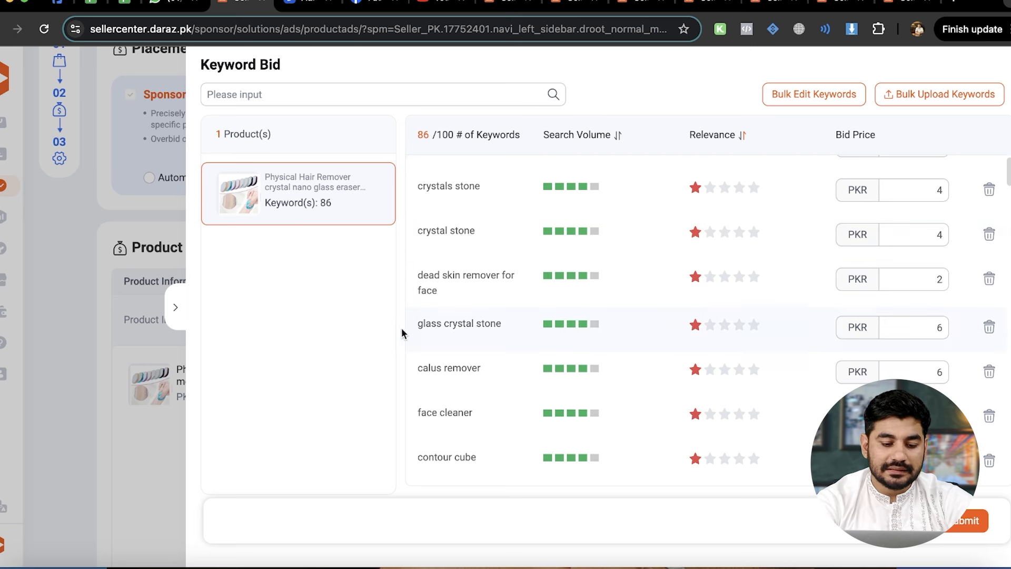
# Step: Set the bid price of the keyword "glass crystal stone" to PKR 3
pyautogui.moveTo(419, 324); pyautogui.dragTo(501, 324)
pyautogui.click(501, 324)
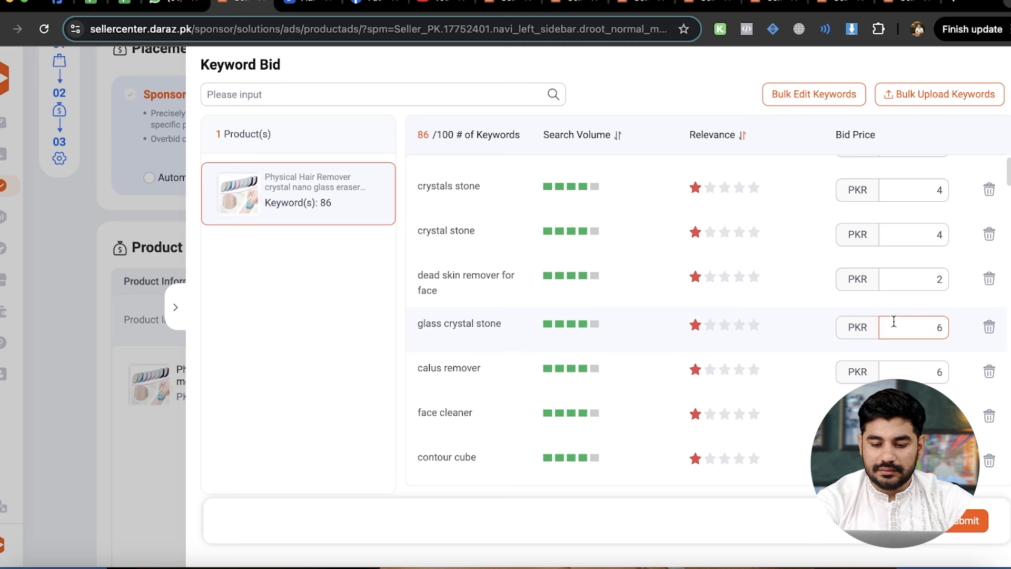
pyautogui.doubleClick(941, 328)
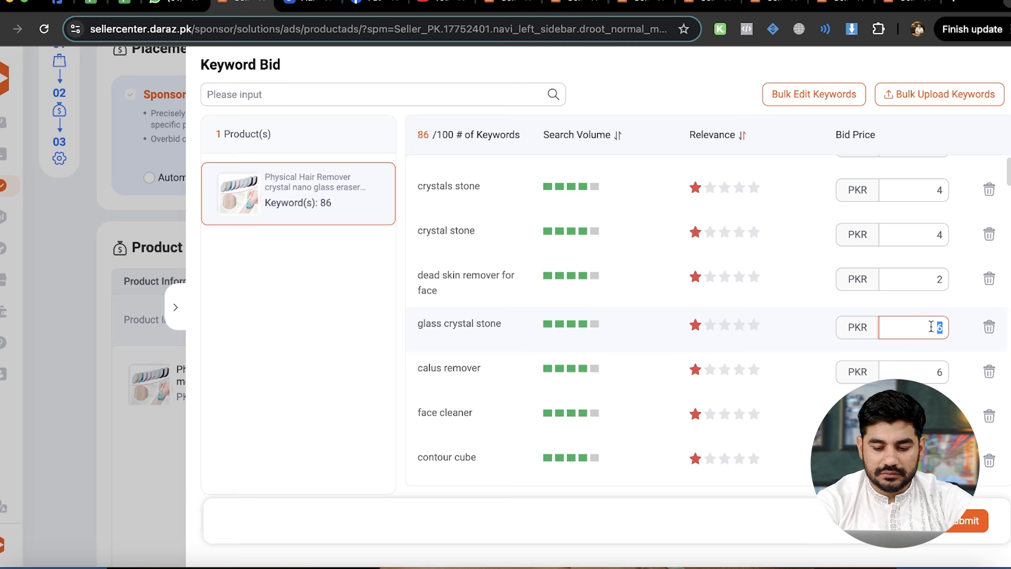
pyautogui.write('3')
# Step: Delete the keywords calus remover, face cleaner, contour cube, face shaper, glass stone and dr pen
pyautogui.scroll(-1, 706, 321)
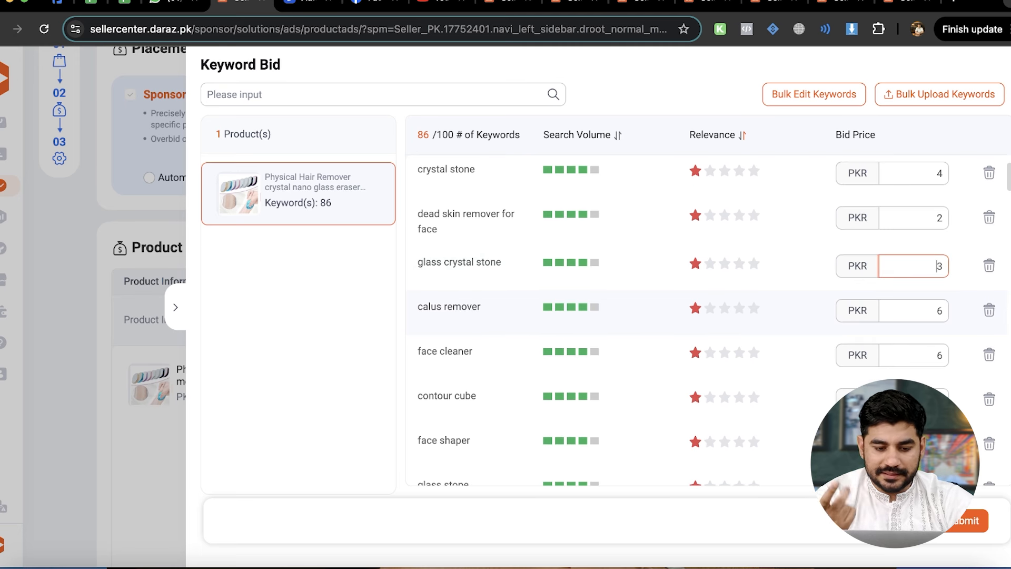
pyautogui.click(990, 311)
pyautogui.click(990, 310)
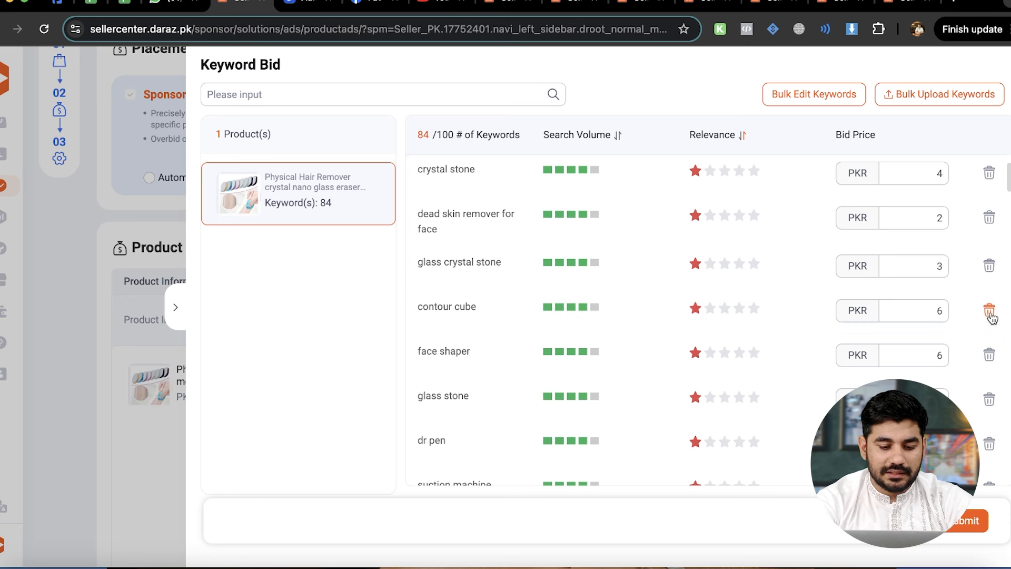
pyautogui.click(990, 311)
pyautogui.click(990, 310)
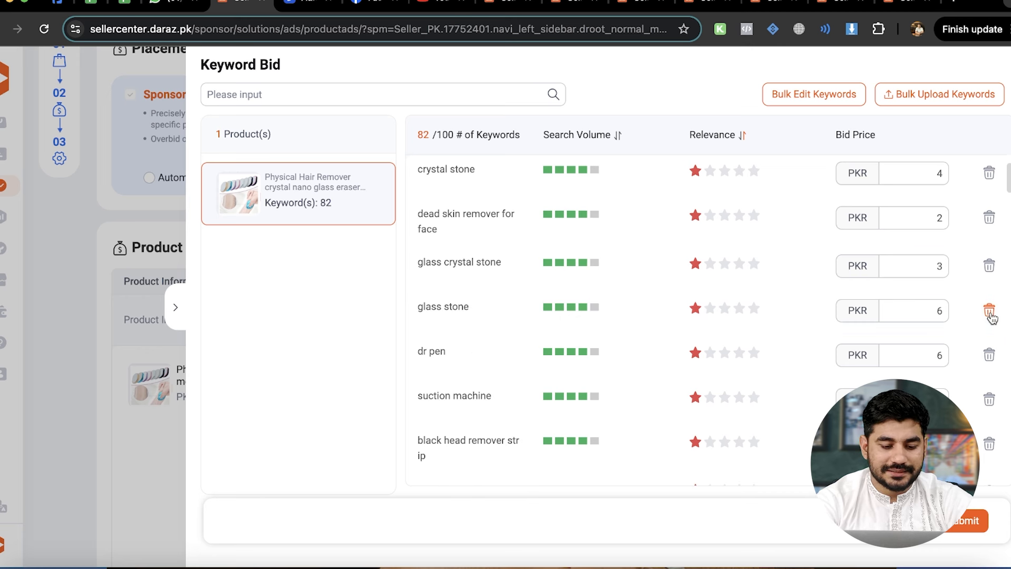
pyautogui.click(990, 310)
pyautogui.click(990, 311)
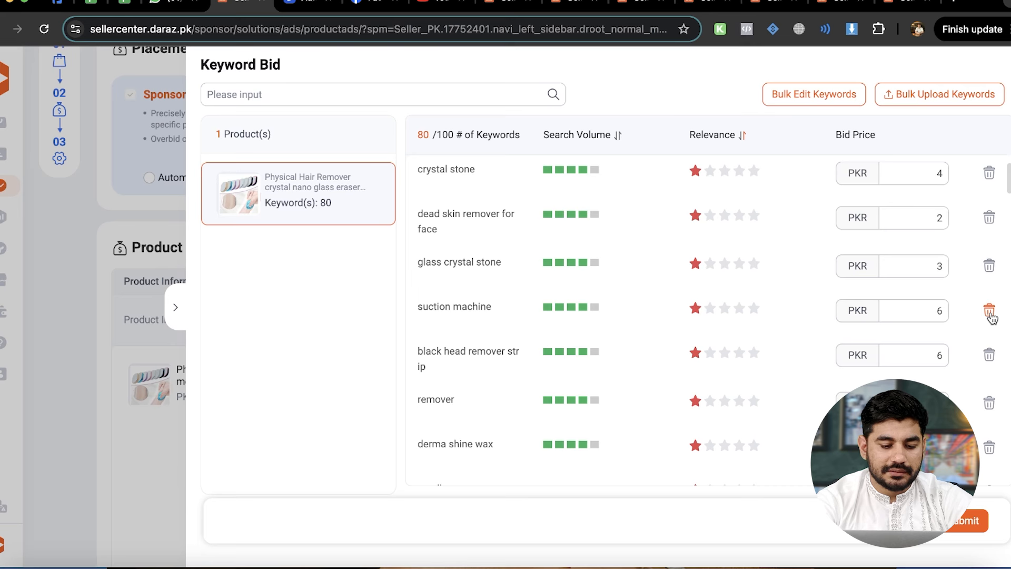
# Step: Delete the keywords suction machine, black head remover strip, remover, derma shine wax, needle and nail remover
pyautogui.click(990, 310)
pyautogui.click(990, 310)
pyautogui.click(990, 311)
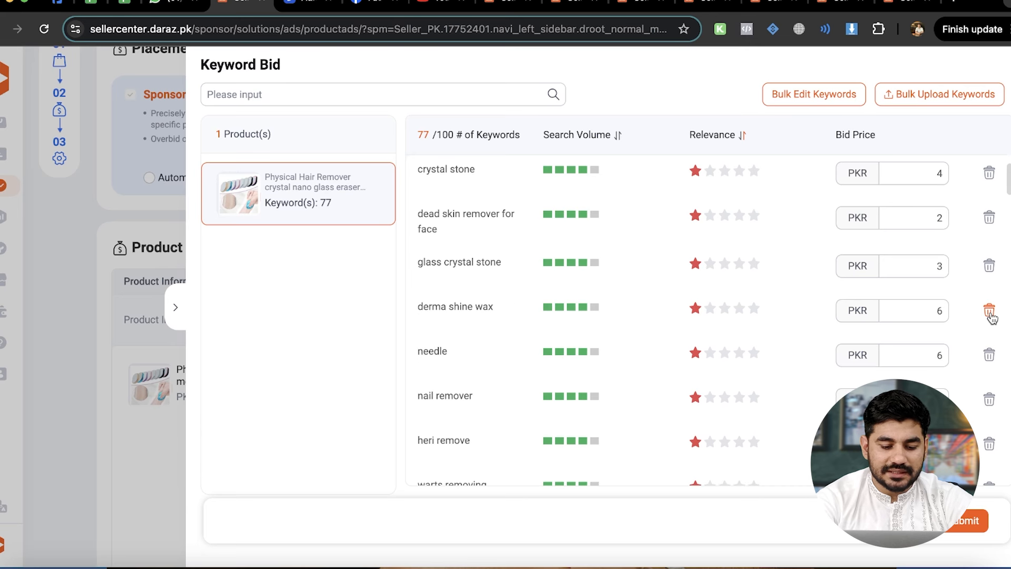
pyautogui.click(990, 311)
pyautogui.click(990, 310)
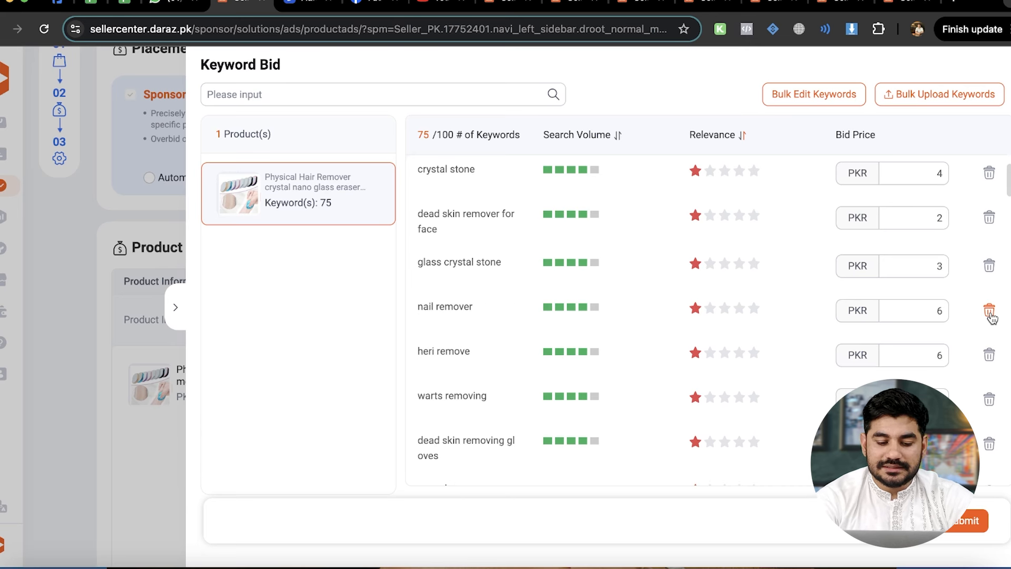
pyautogui.click(989, 311)
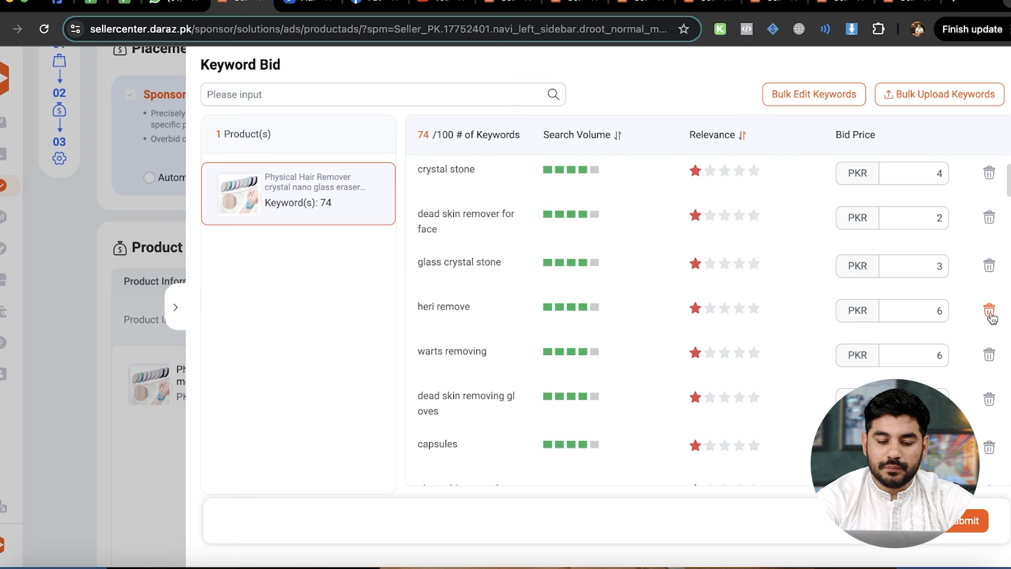
# Step: Delete the keywords heri remove, warts removing, dead skin removing gloves, capsules, gluta white capsule, arq e gulab and ficial machine
pyautogui.click(990, 310)
pyautogui.click(990, 311)
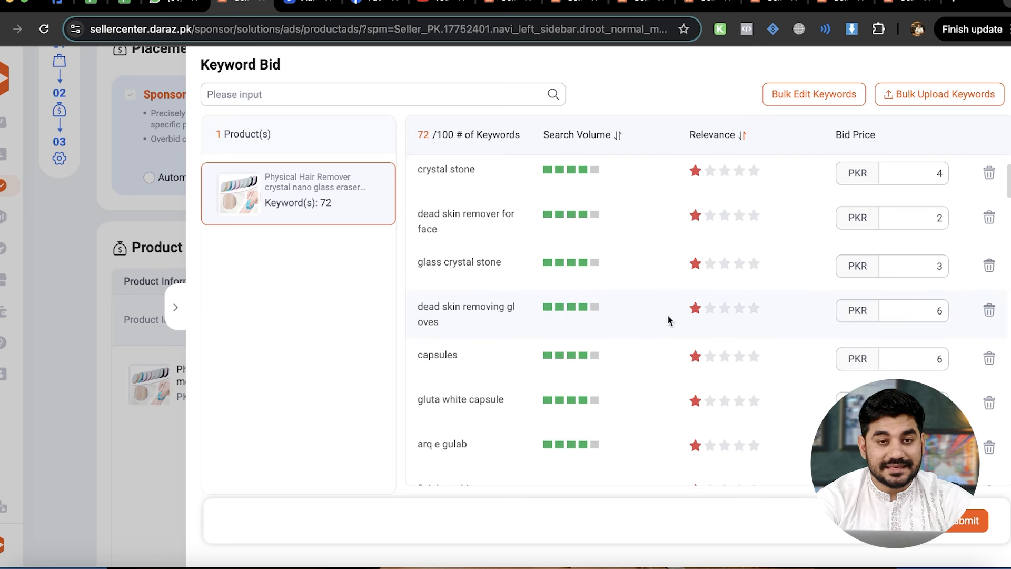
pyautogui.click(990, 310)
pyautogui.click(990, 311)
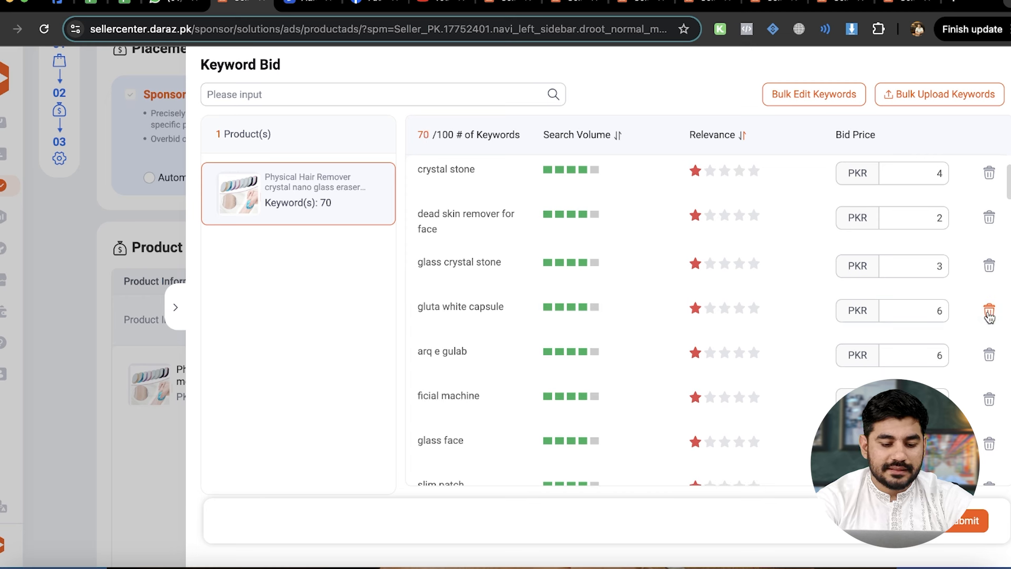
pyautogui.click(990, 310)
pyautogui.click(989, 310)
pyautogui.click(990, 310)
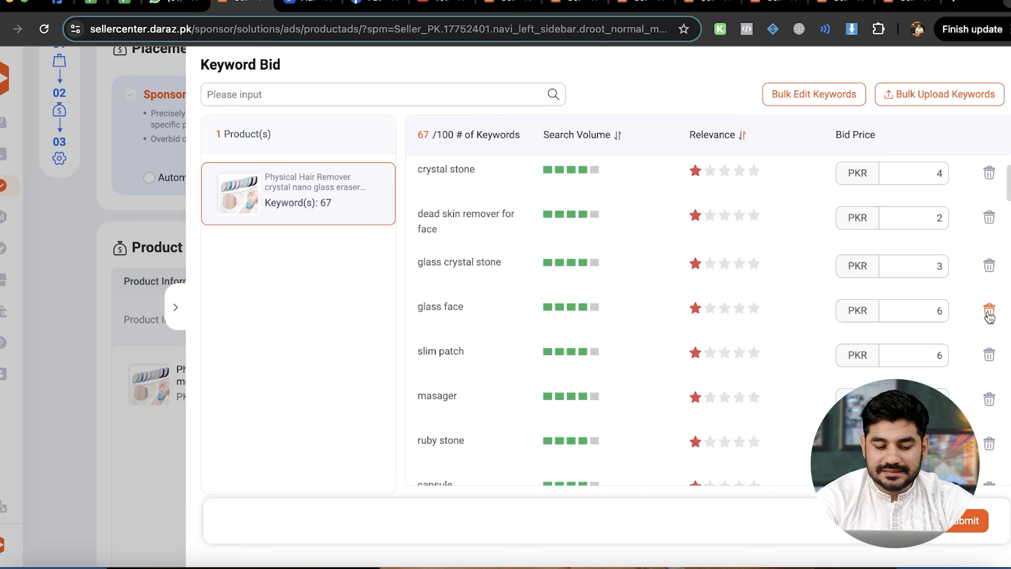
# Step: Delete the keywords glass face, slim patch, masager, ruby stone, capsule, derma roller 1mm and face massager roller
pyautogui.click(989, 310)
pyautogui.click(990, 310)
pyautogui.click(990, 310)
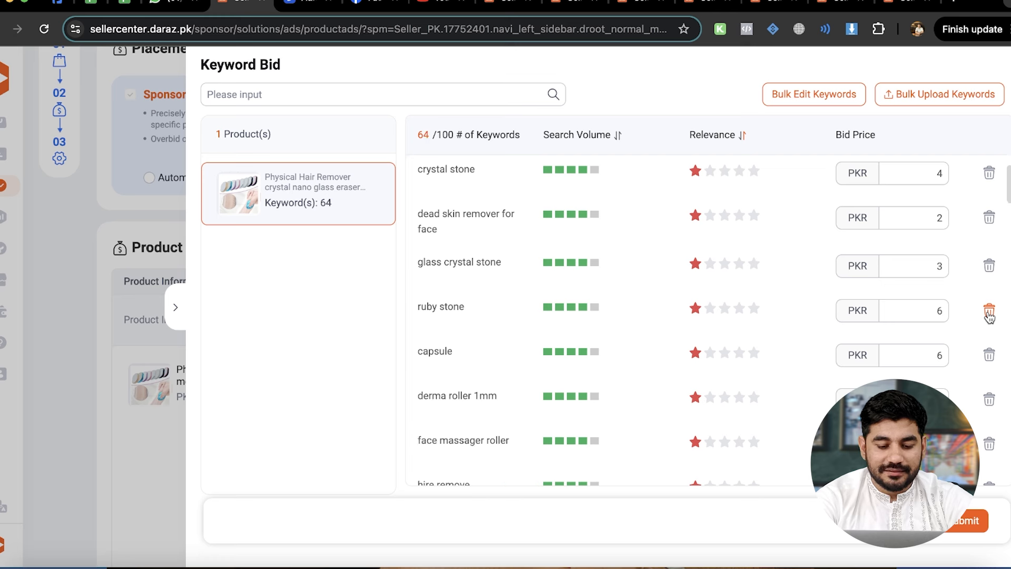
pyautogui.click(990, 310)
pyautogui.click(990, 310)
pyautogui.click(990, 310)
pyautogui.click(990, 311)
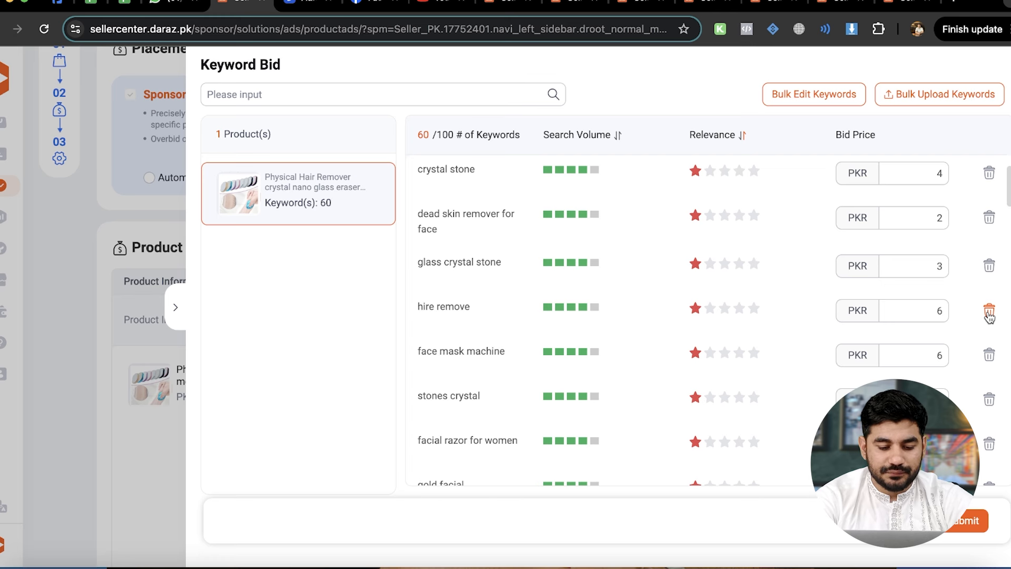
# Step: Delete the keywords hire remove and face mask machine, and set the bid price of "stones crystal" to PKR 3
pyautogui.click(990, 311)
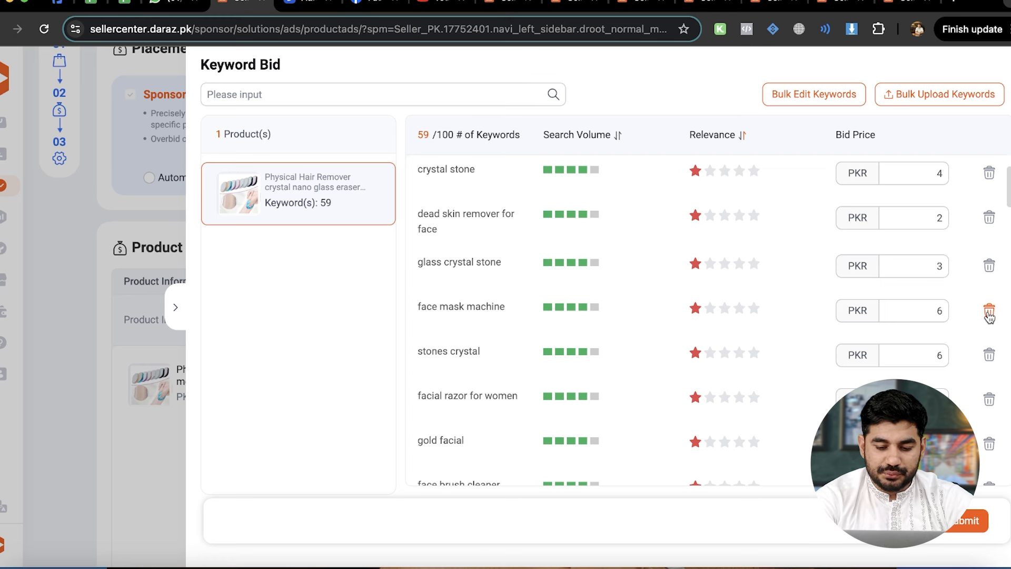
pyautogui.click(990, 310)
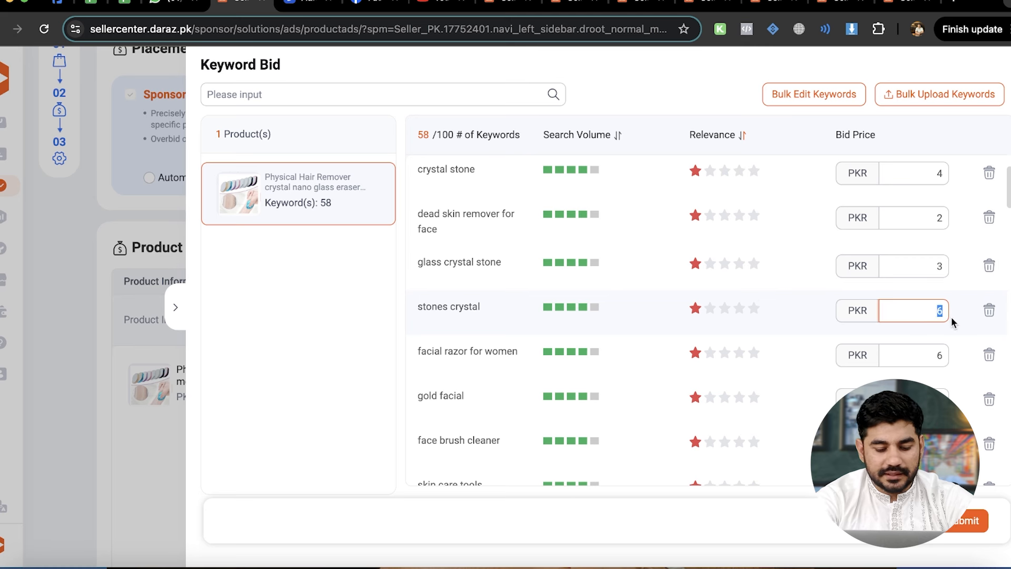
pyautogui.write('3')
# Step: Delete the keywords facial razor for women, gold facial, face brush cleaner, skin care tools and steamer stand
pyautogui.scroll(-2, 905, 374)
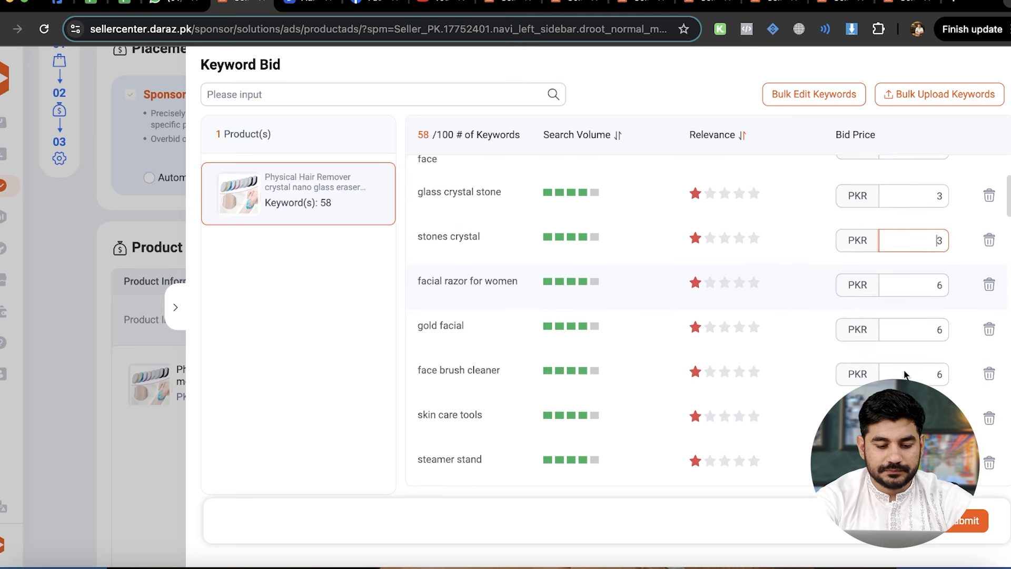
pyautogui.click(989, 281)
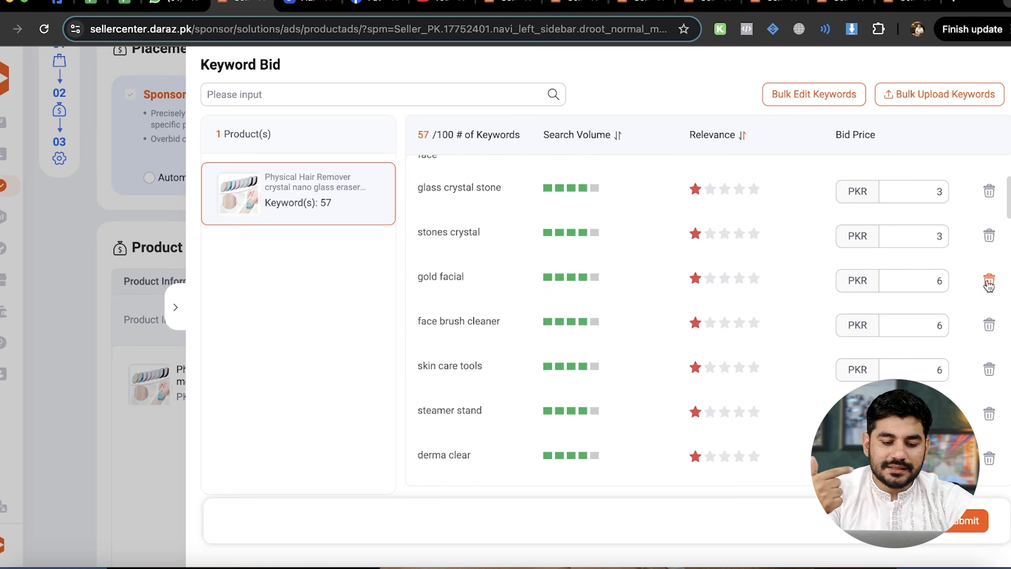
pyautogui.click(989, 280)
pyautogui.click(989, 280)
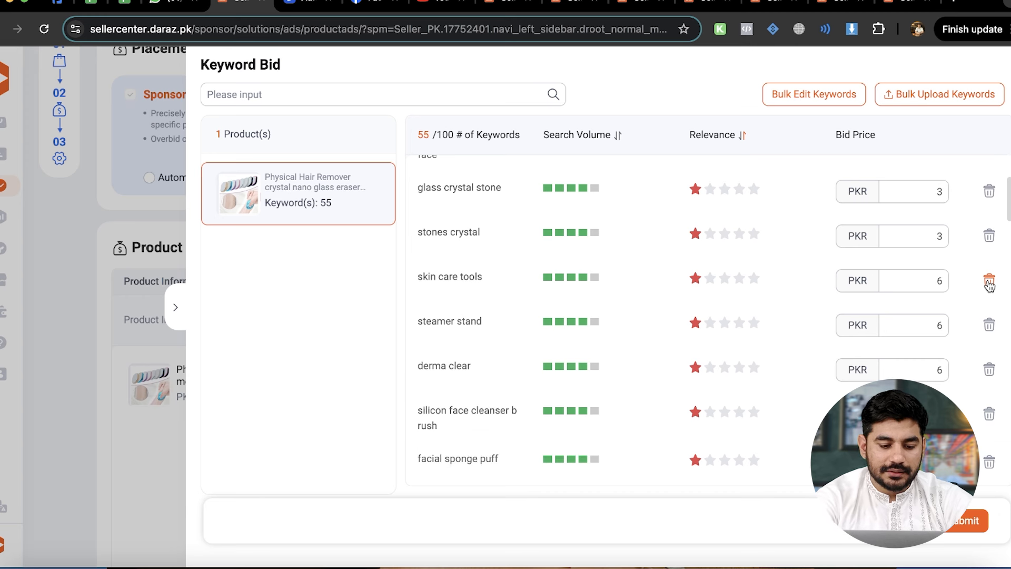
pyautogui.click(989, 280)
pyautogui.click(990, 281)
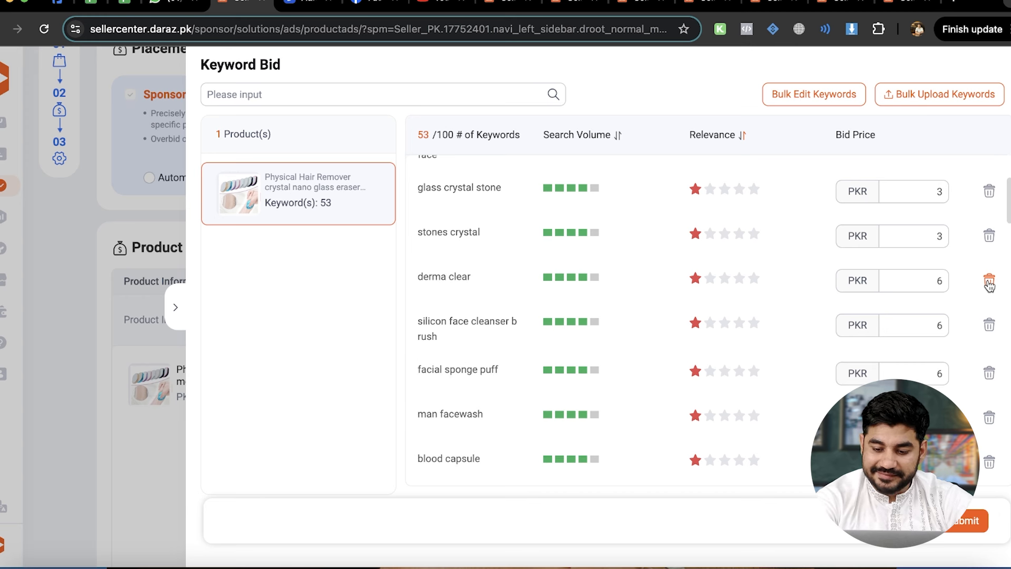
# Step: Delete the keywords derma clear, silicon face cleanser brush, facial sponge puff and man facewash
pyautogui.click(989, 283)
pyautogui.click(990, 283)
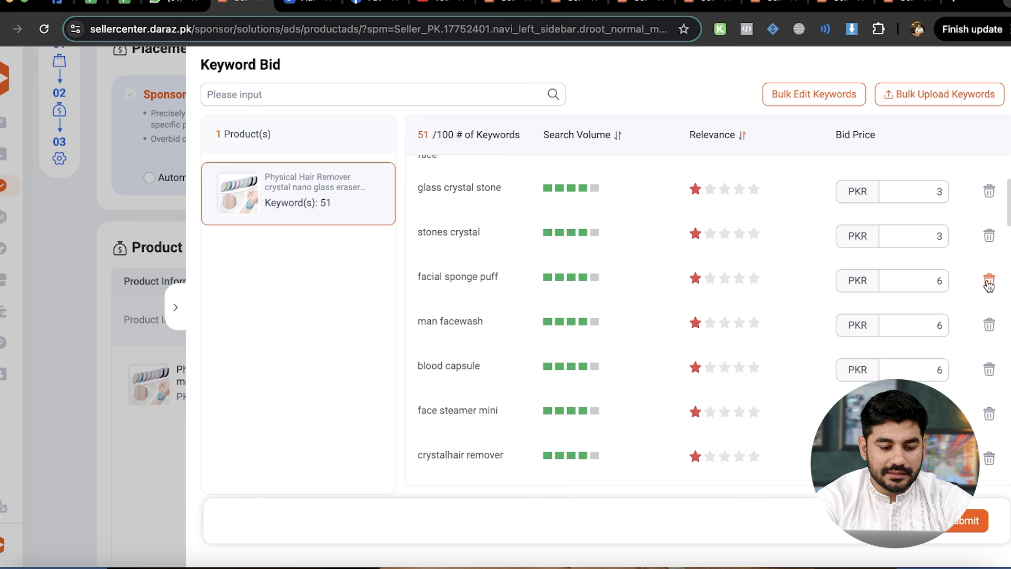
pyautogui.click(989, 283)
pyautogui.click(990, 284)
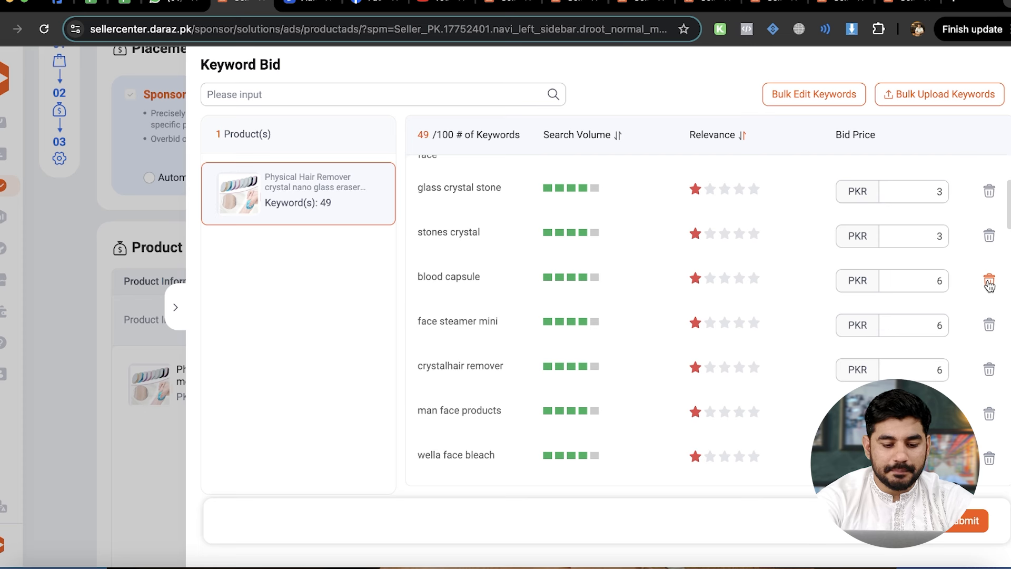
# Step: Delete the keywords blood capsule and face steamer mini, and set the bid price of "crystalhair remover" to PKR 2
pyautogui.click(989, 283)
pyautogui.click(989, 283)
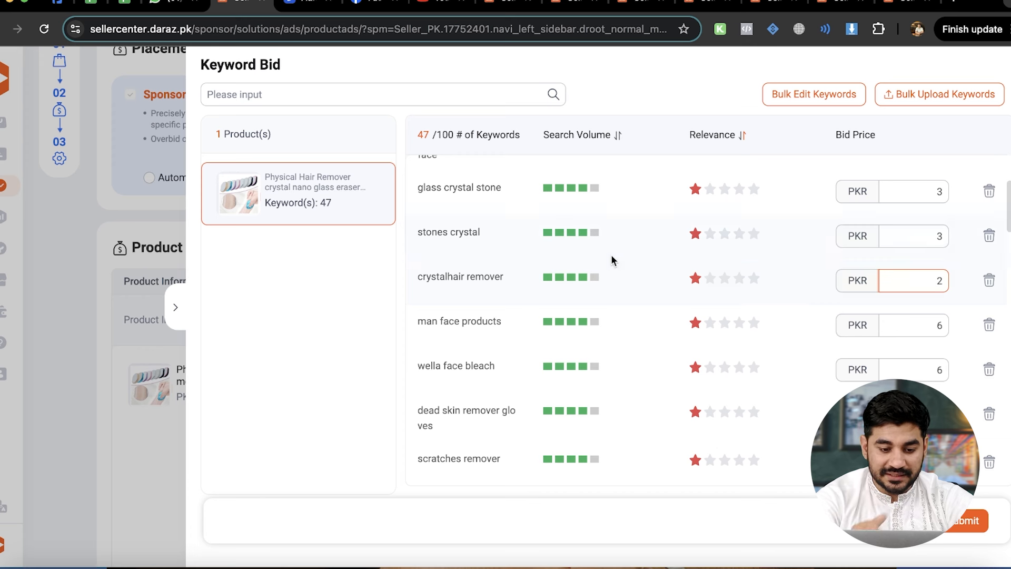
pyautogui.moveTo(430, 275); pyautogui.dragTo(465, 276)
pyautogui.click(465, 276)
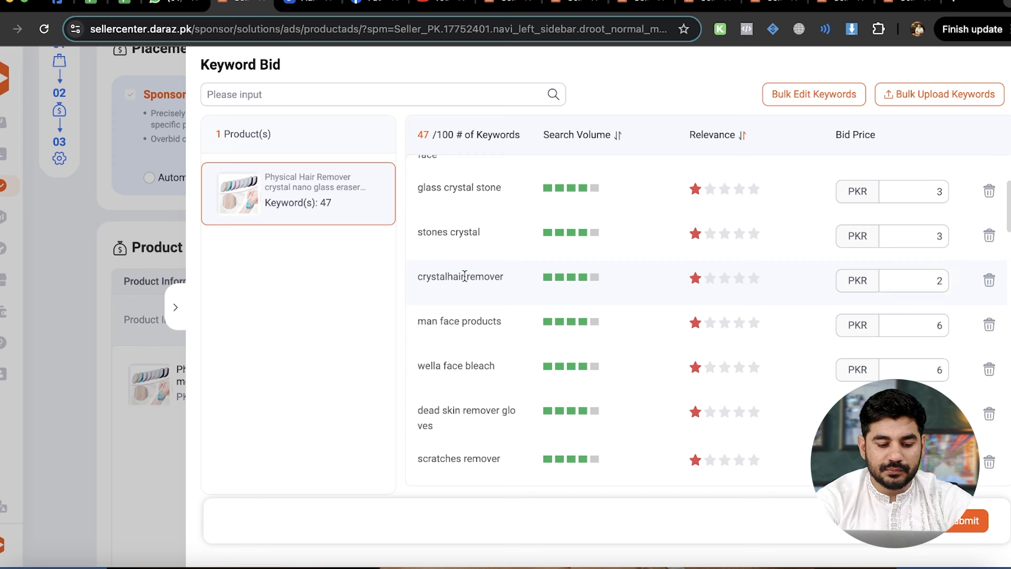
pyautogui.tripleClick(465, 276)
pyautogui.click(484, 278)
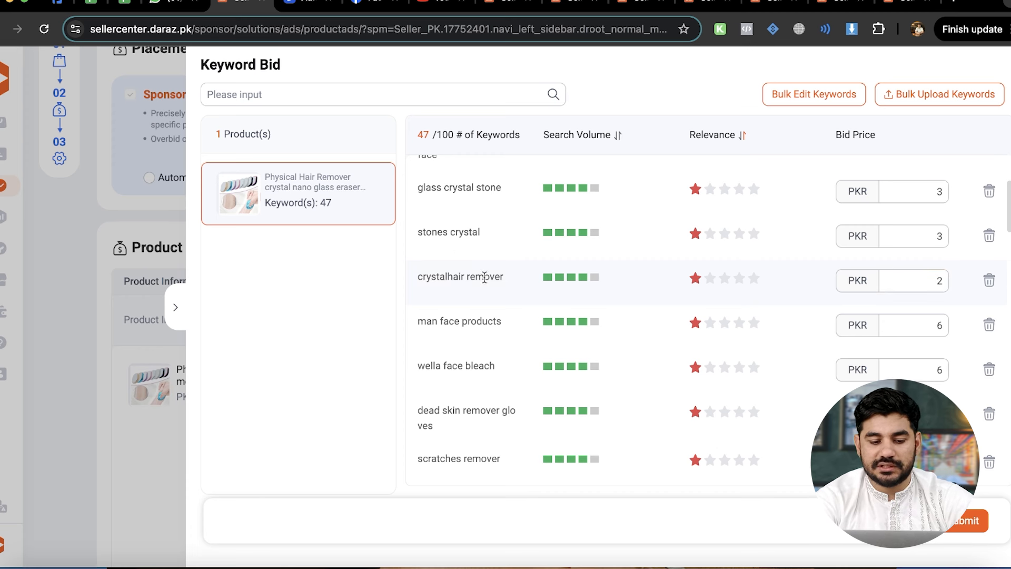
# Step: Delete the keywords man face products, wella face bleach, dead skin remover gloves, scratches remover, face lifting tape and face wash brush
pyautogui.click(990, 325)
pyautogui.click(990, 325)
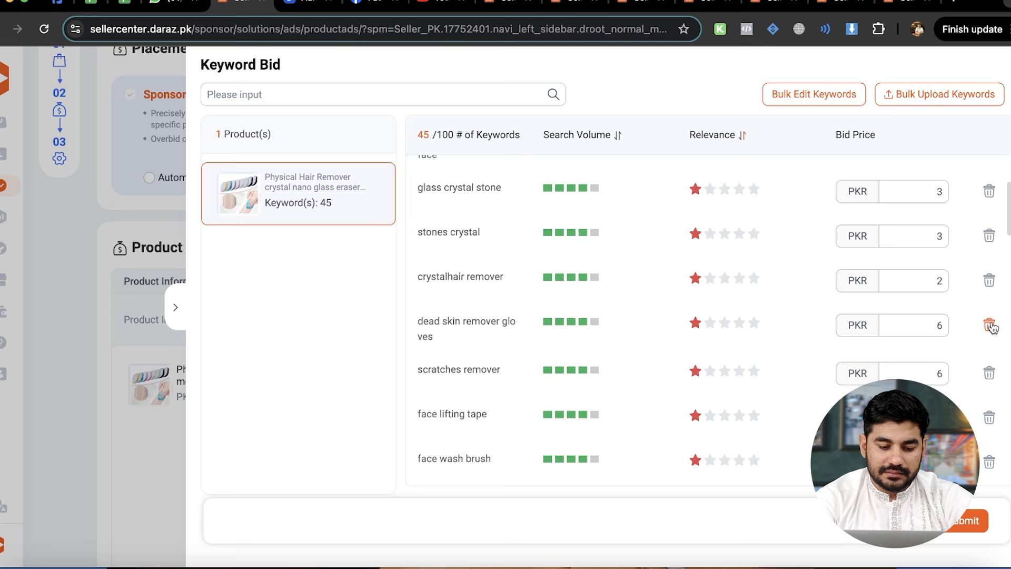
pyautogui.click(990, 325)
pyautogui.click(990, 325)
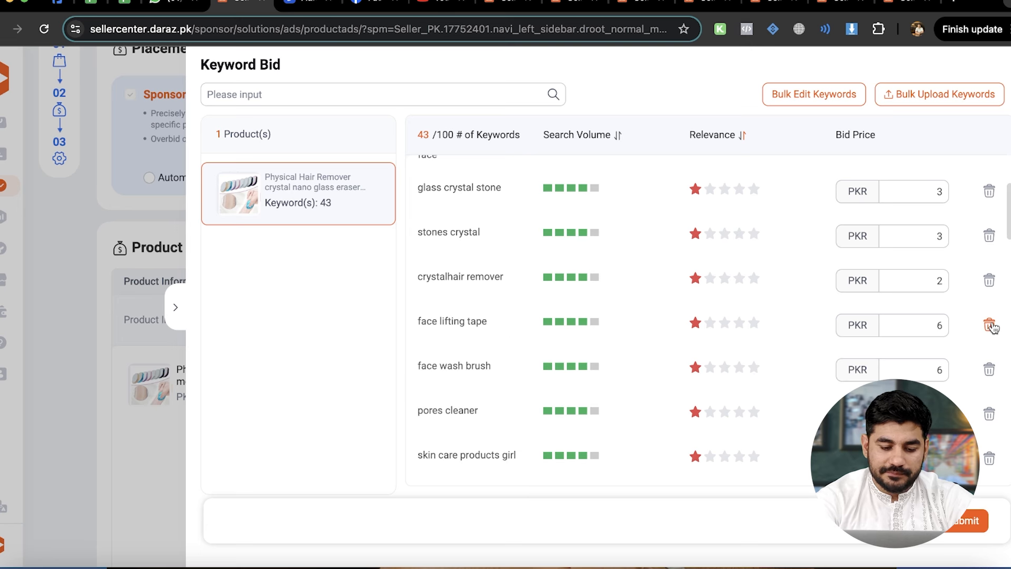
pyautogui.click(990, 325)
pyautogui.click(990, 325)
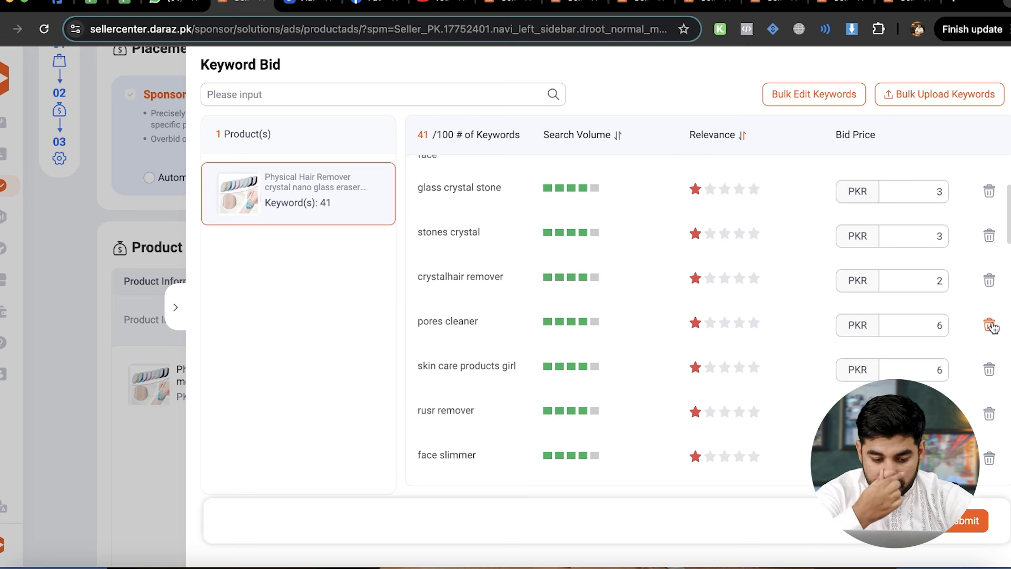
# Step: Review the remaining one-star relevance keywords down to the end of the keyword bid list
pyautogui.scroll(-2, 907, 369)
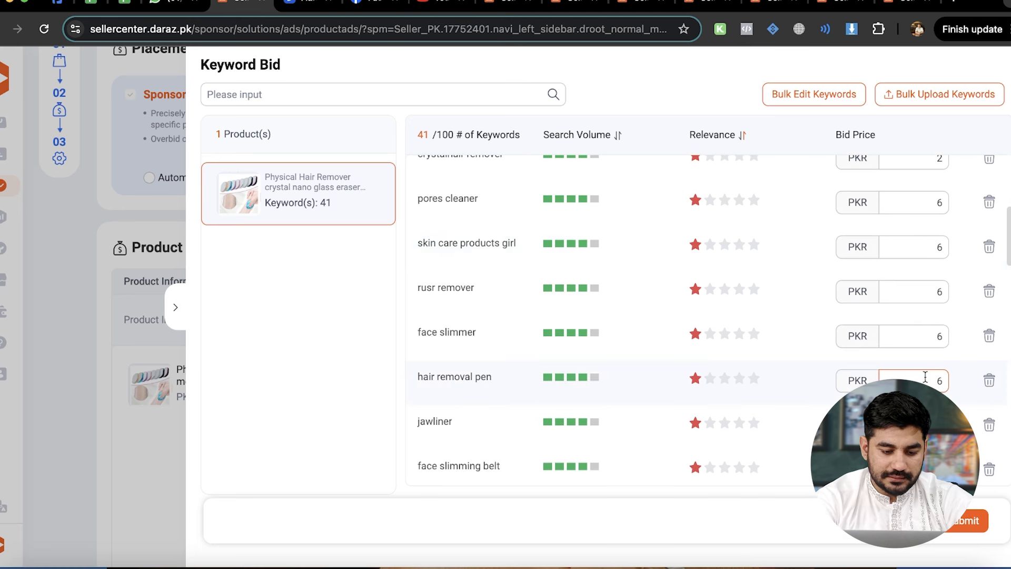
pyautogui.scroll(-4, 926, 377)
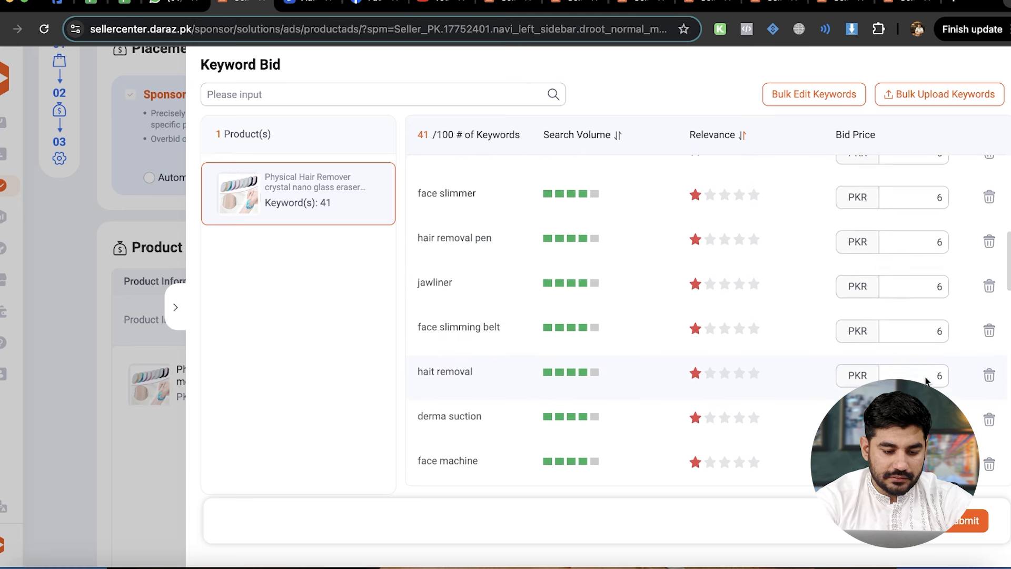
pyautogui.scroll(-5, 925, 377)
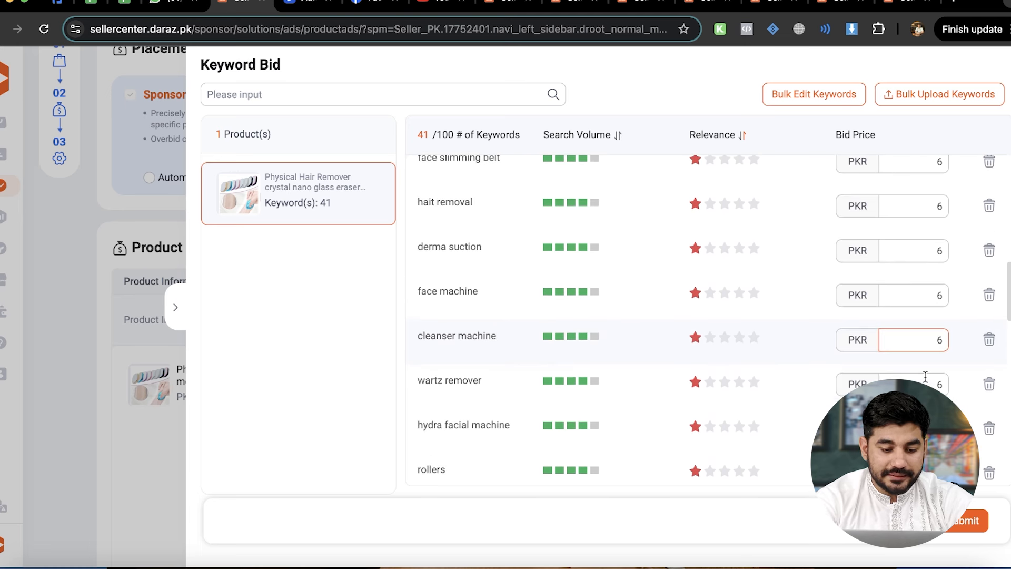
pyautogui.scroll(-5, 925, 378)
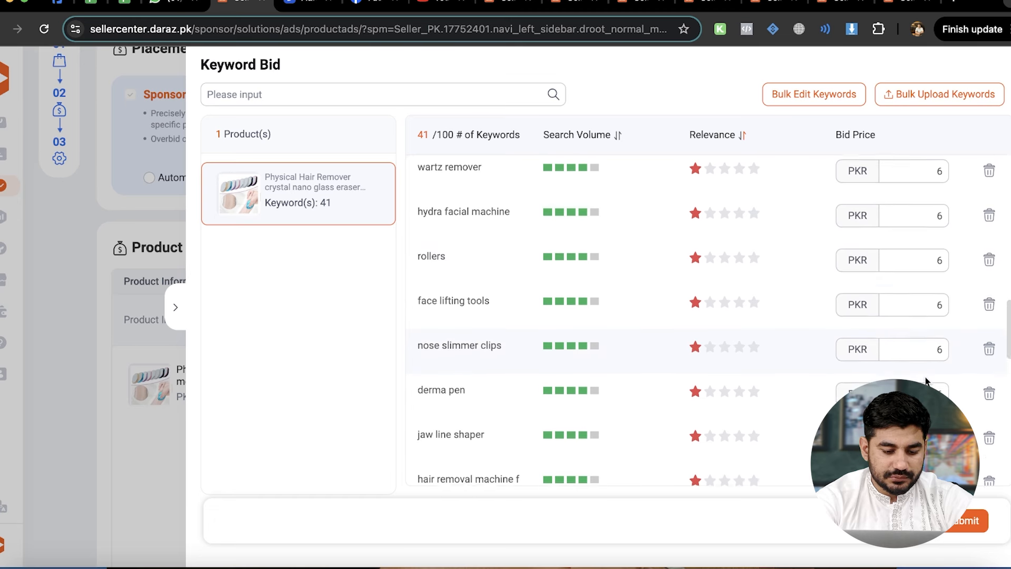
pyautogui.scroll(-5, 926, 377)
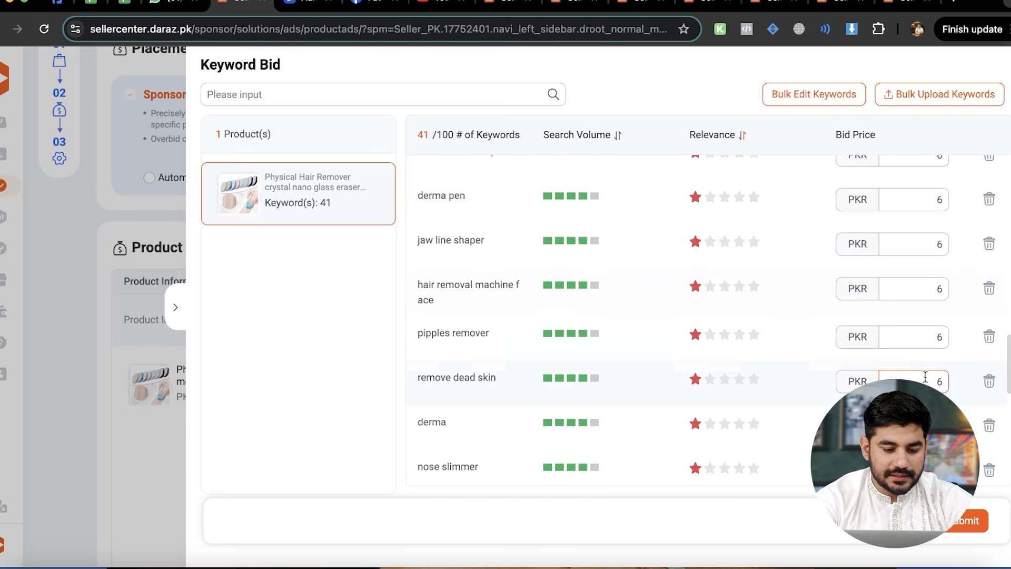
pyautogui.scroll(-2, 926, 377)
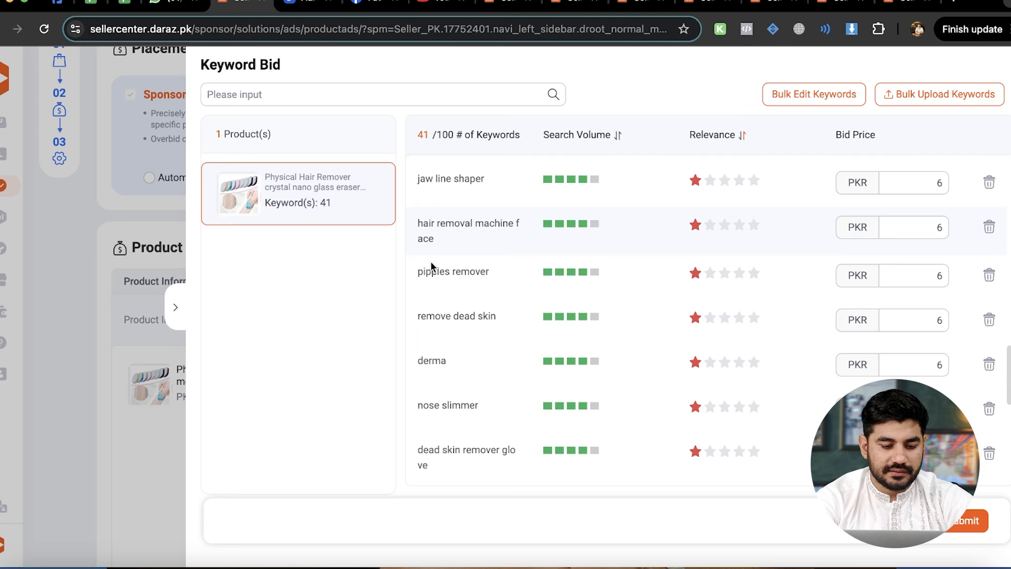
pyautogui.scroll(-6, 437, 280)
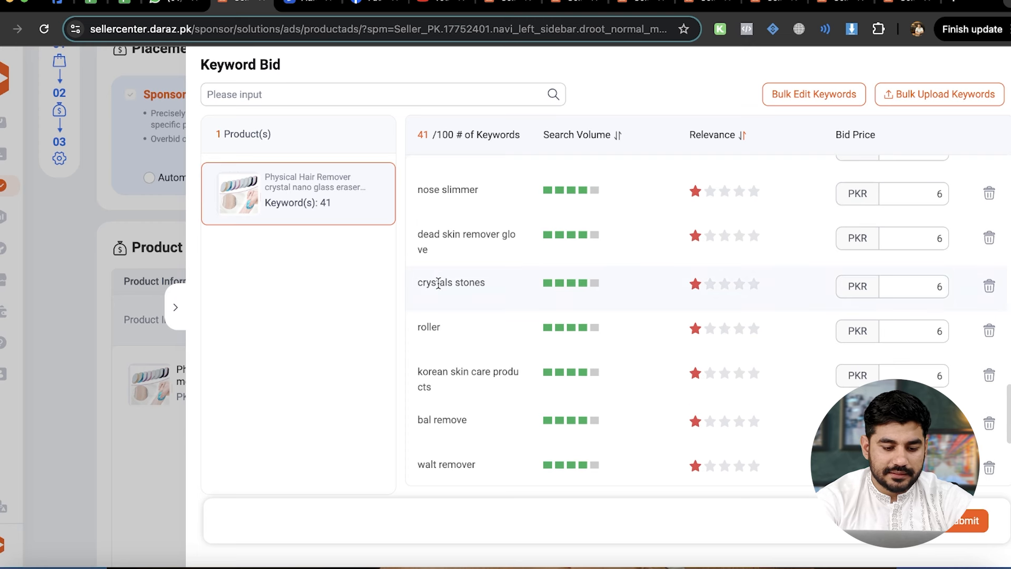
pyautogui.scroll(-6, 457, 336)
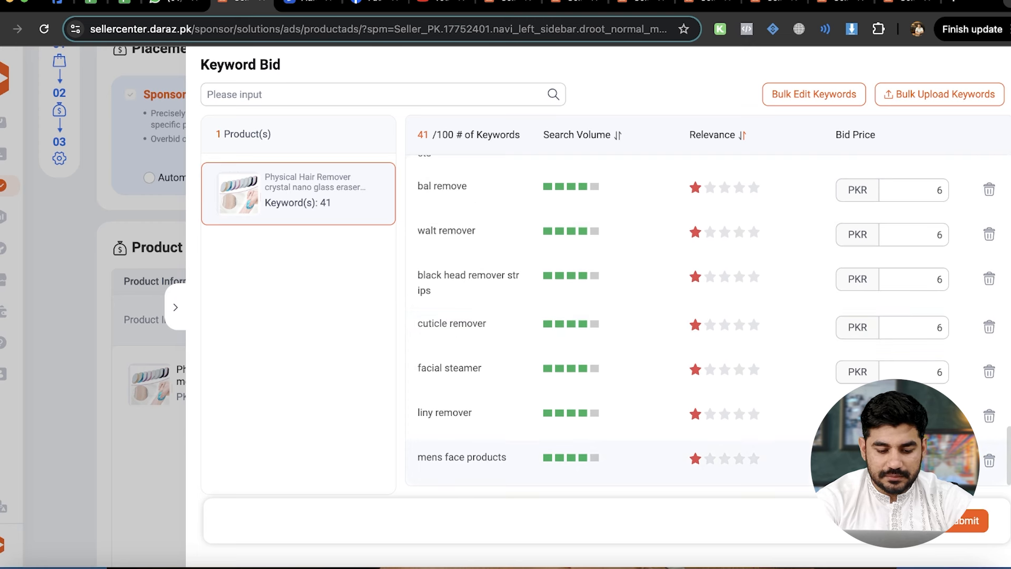
# Step: Delete the keywords mens face products, liny remover, facial steamer, cuticle remover and black head remover strips
pyautogui.click(988, 464)
pyautogui.click(988, 463)
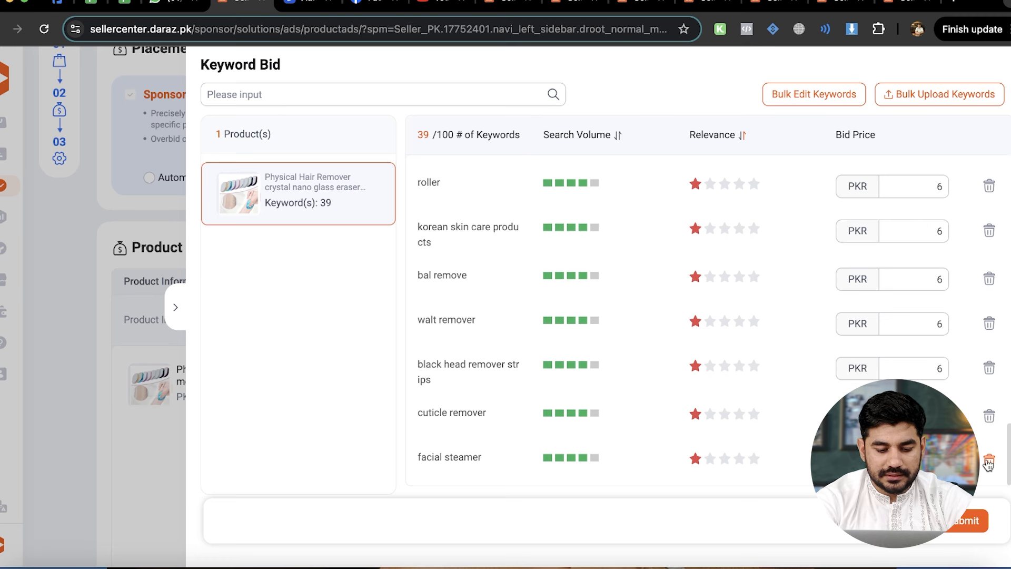
pyautogui.click(987, 464)
pyautogui.click(989, 464)
pyautogui.click(989, 464)
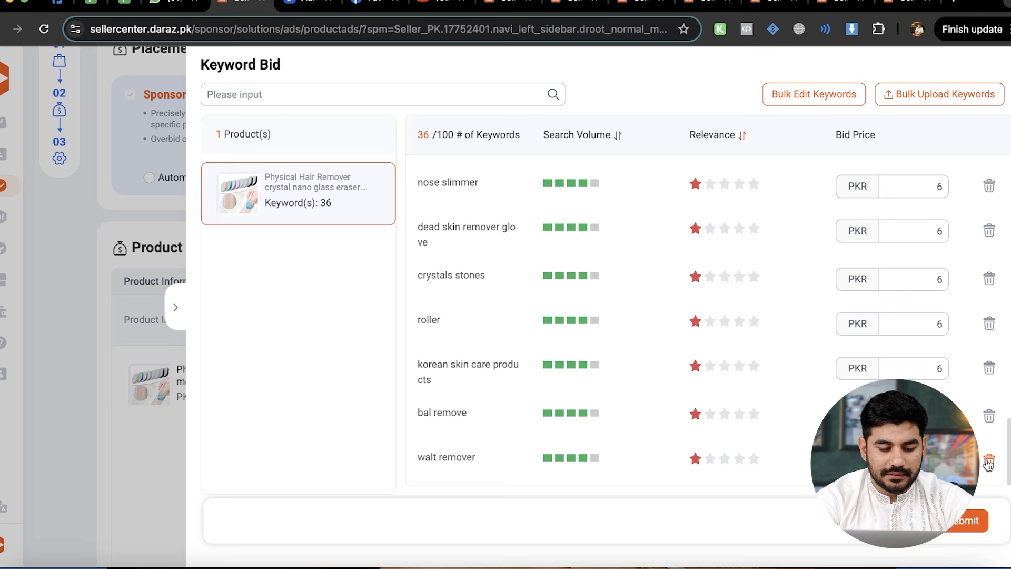
# Step: Delete the keywords walt remover, bal remove, korean skin care products and roller
pyautogui.click(989, 463)
pyautogui.click(989, 463)
pyautogui.click(989, 463)
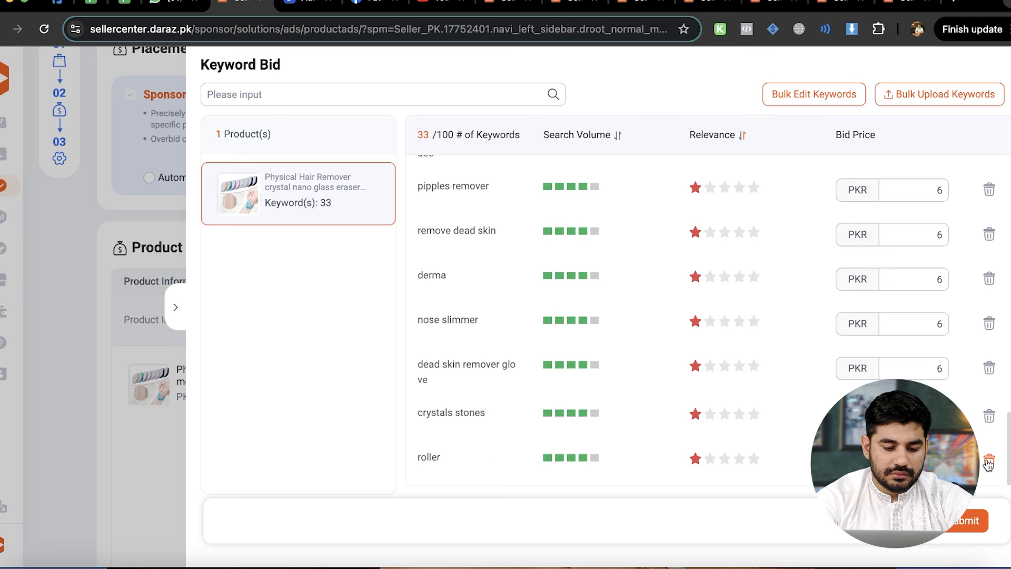
pyautogui.click(988, 464)
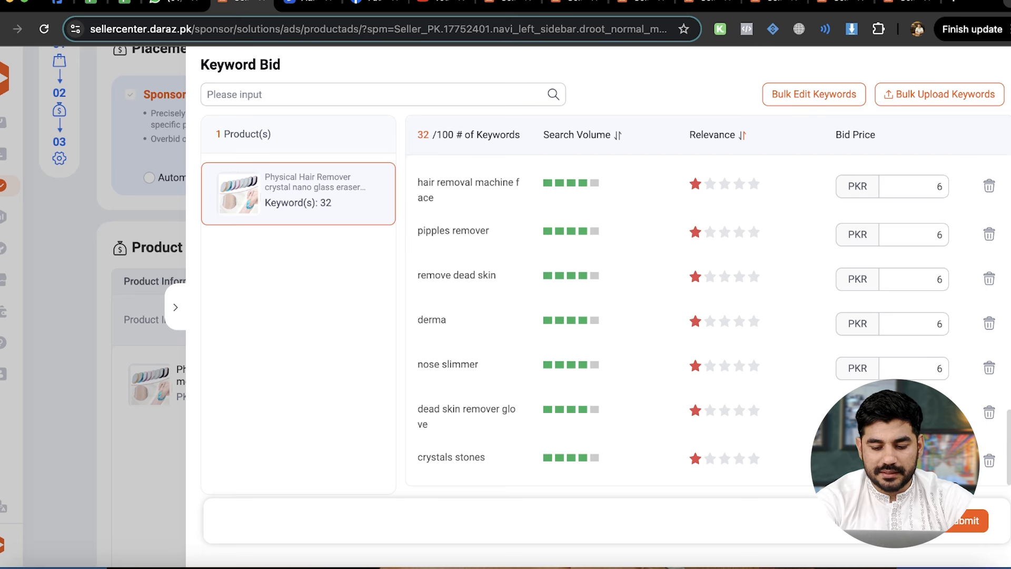
# Step: Delete the keywords dead skin remover glove, nose slimmer, derma and pipples remover
pyautogui.click(989, 413)
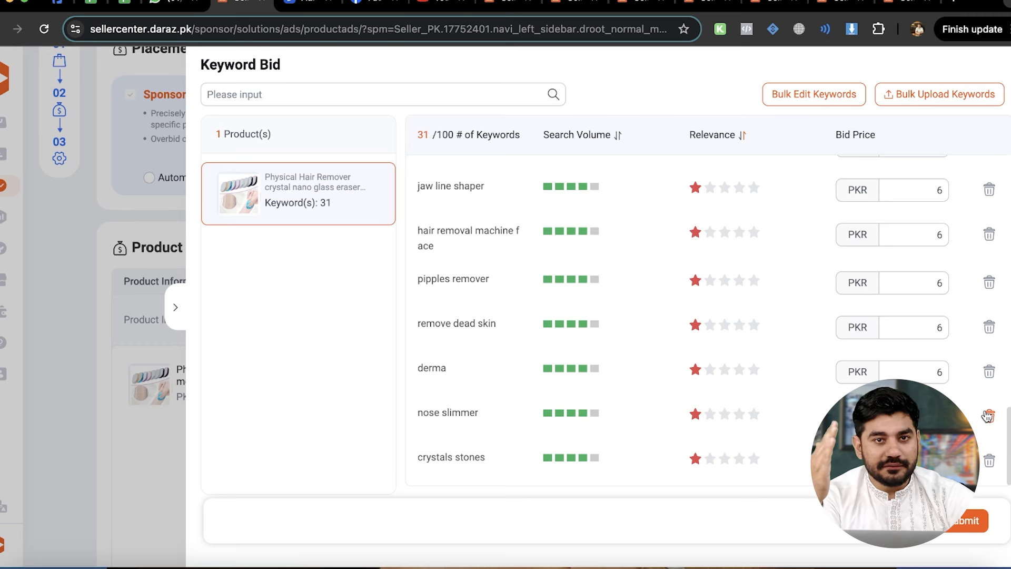
pyautogui.click(988, 415)
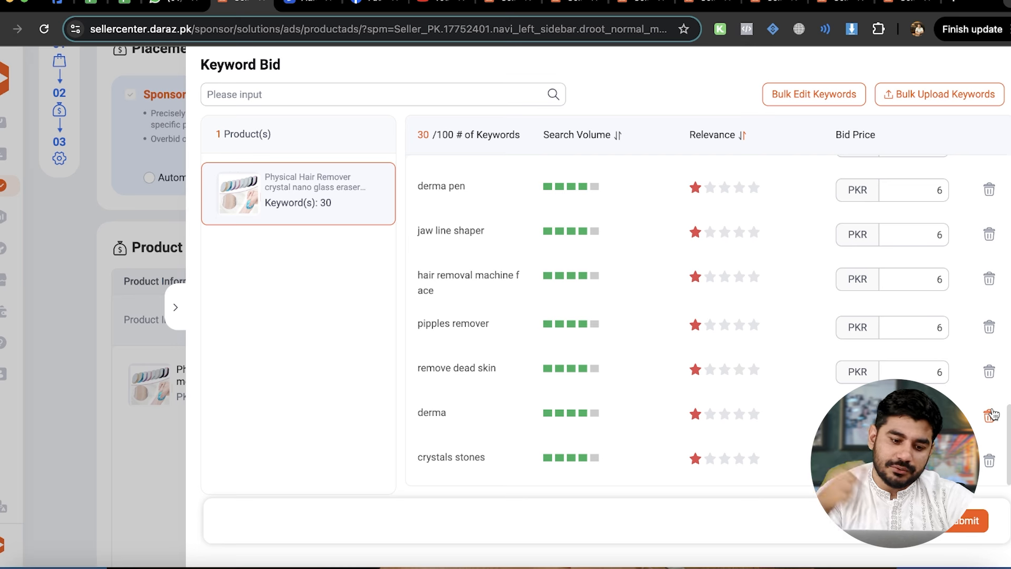
pyautogui.click(989, 416)
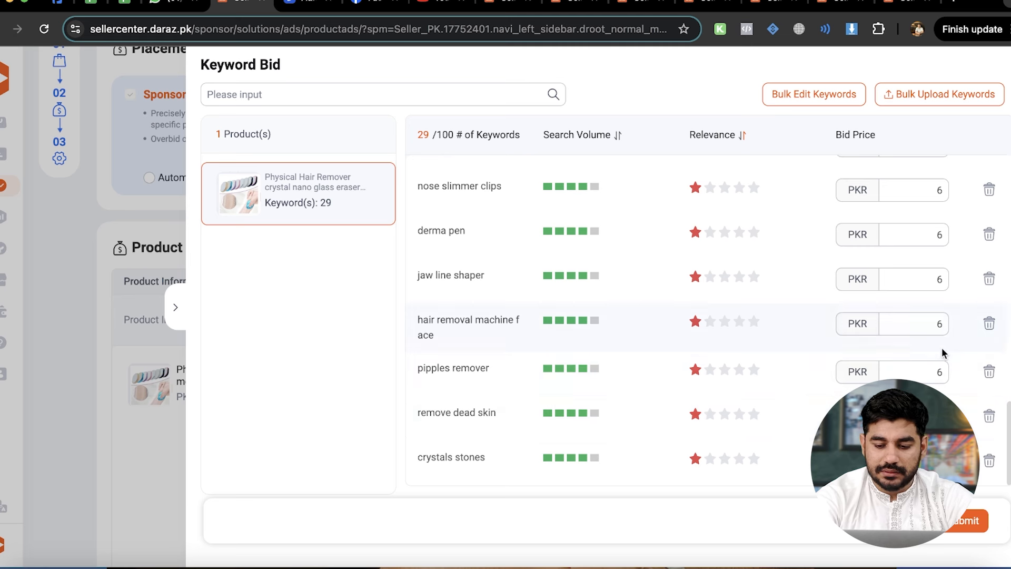
pyautogui.click(989, 372)
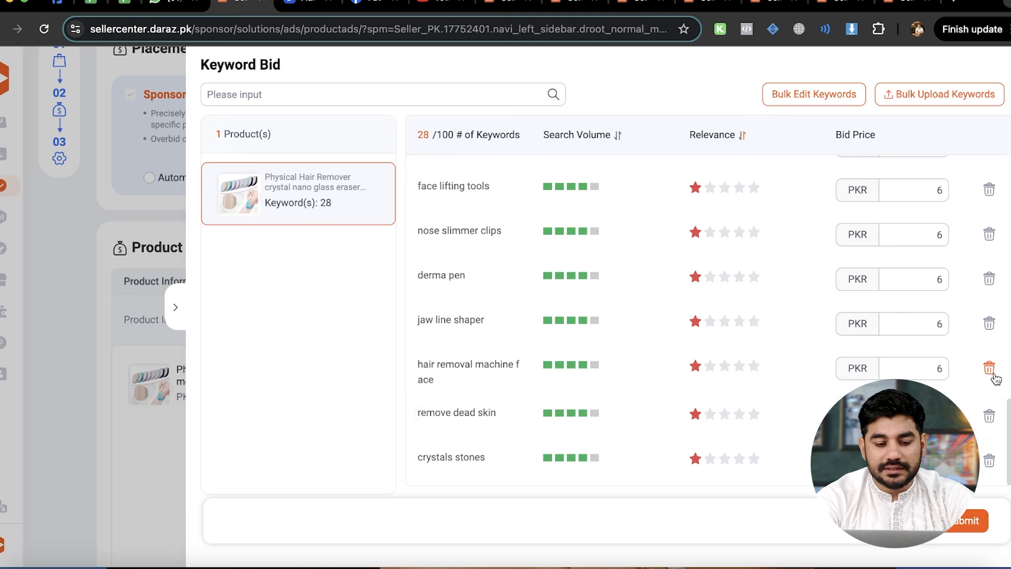
# Step: Delete the keywords hair removal machine face, jaw line shaper, derma pen, nose slimmer clips and face lifting tools
pyautogui.click(991, 373)
pyautogui.click(991, 372)
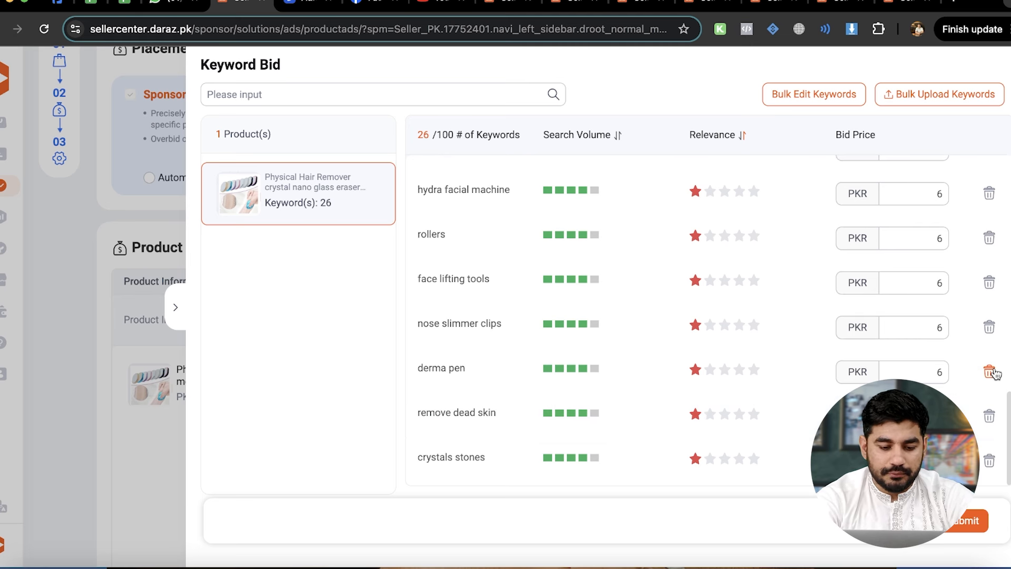
pyautogui.click(992, 373)
pyautogui.click(991, 372)
pyautogui.click(992, 372)
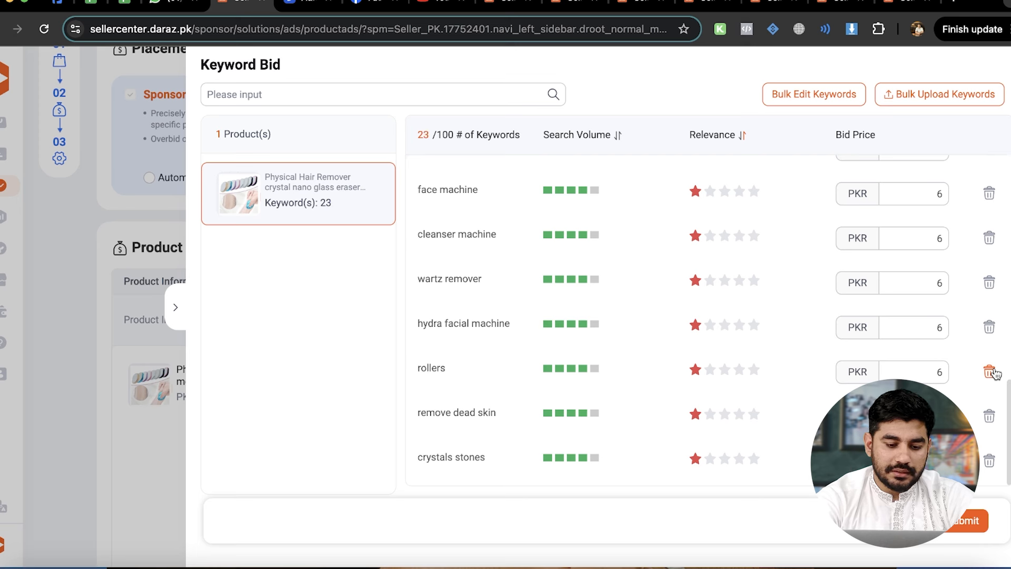
# Step: Delete the keywords rollers, hydra facial machine, wartz remover, cleanser machine, face machine and derma suction
pyautogui.click(992, 373)
pyautogui.click(992, 372)
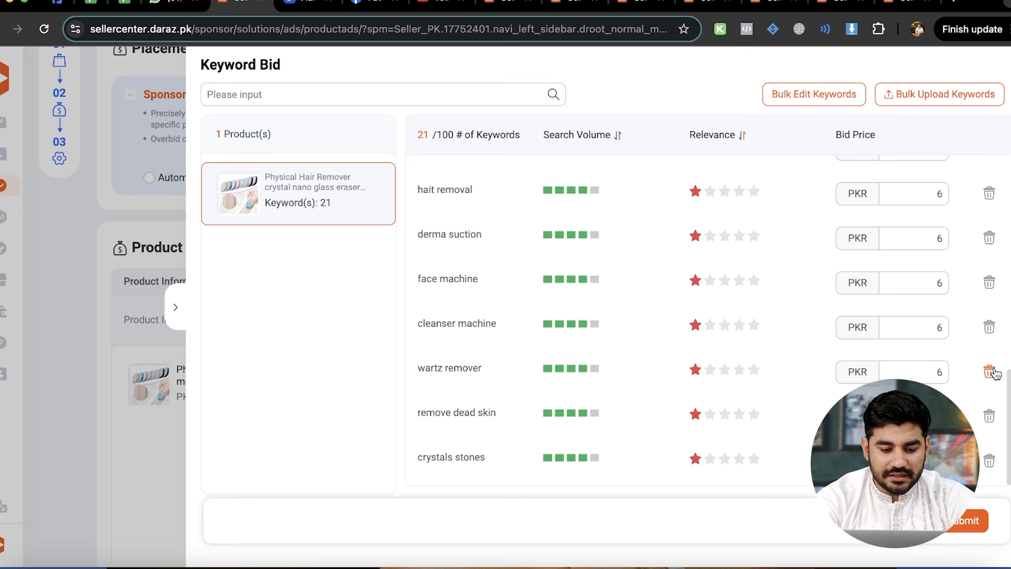
pyautogui.click(992, 373)
pyautogui.click(991, 372)
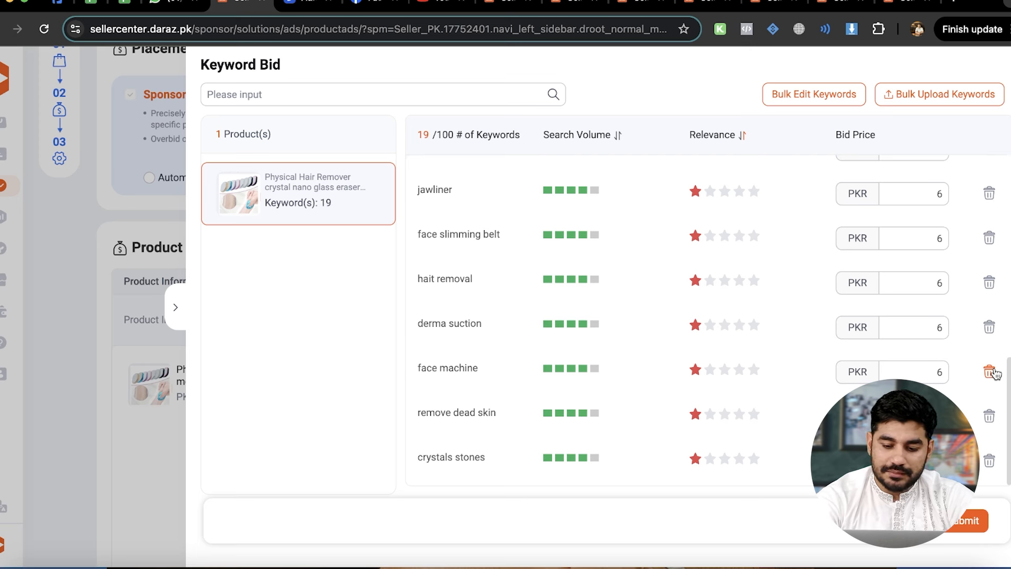
pyautogui.click(992, 372)
pyautogui.click(991, 373)
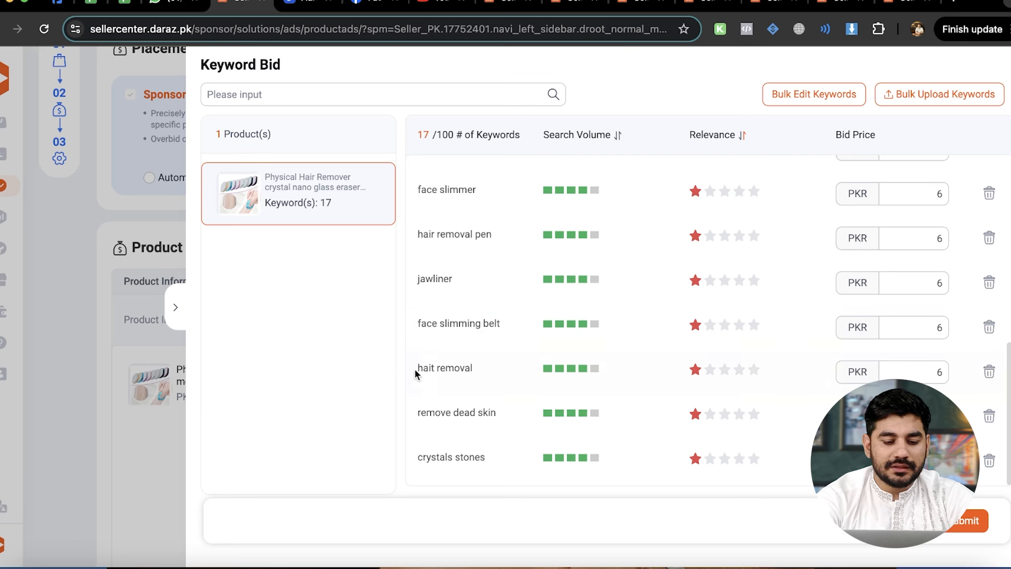
# Step: Set the bid price of the keyword "hait removal" to PKR 3
pyautogui.tripleClick(432, 368)
pyautogui.click(456, 369)
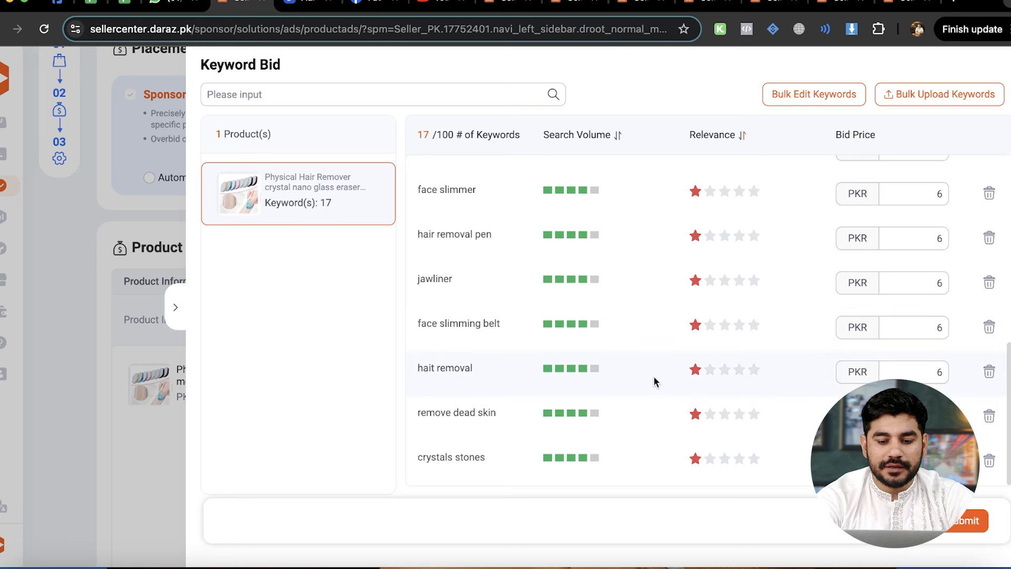
pyautogui.doubleClick(939, 372)
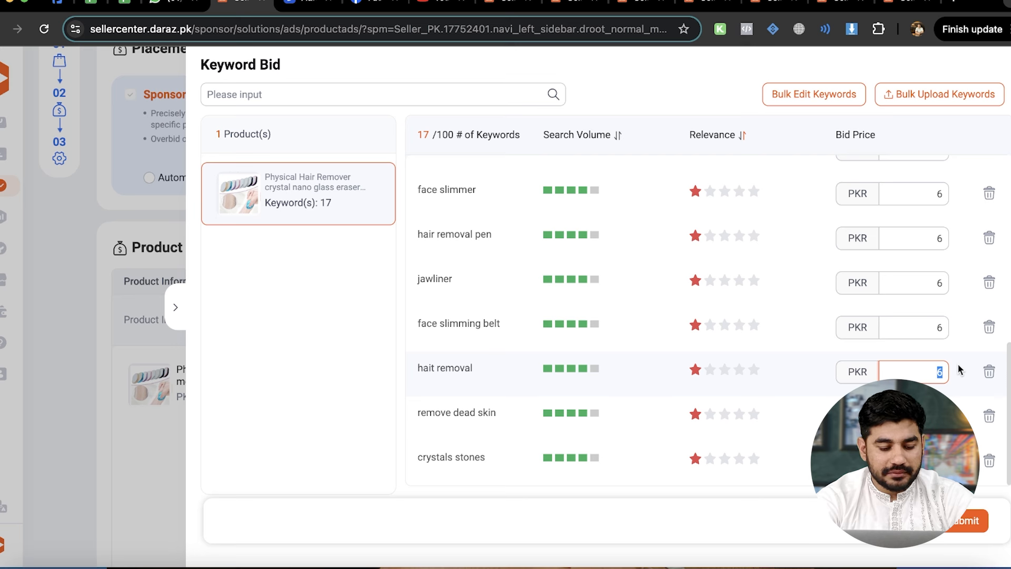
pyautogui.write('3')
pyautogui.click(440, 364)
pyautogui.tripleClick(440, 363)
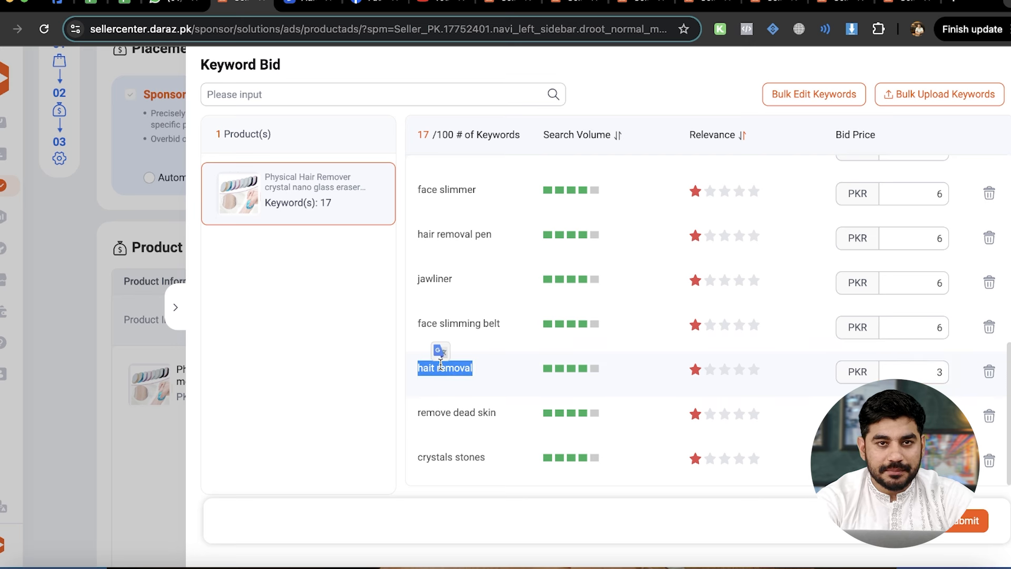
pyautogui.click(513, 386)
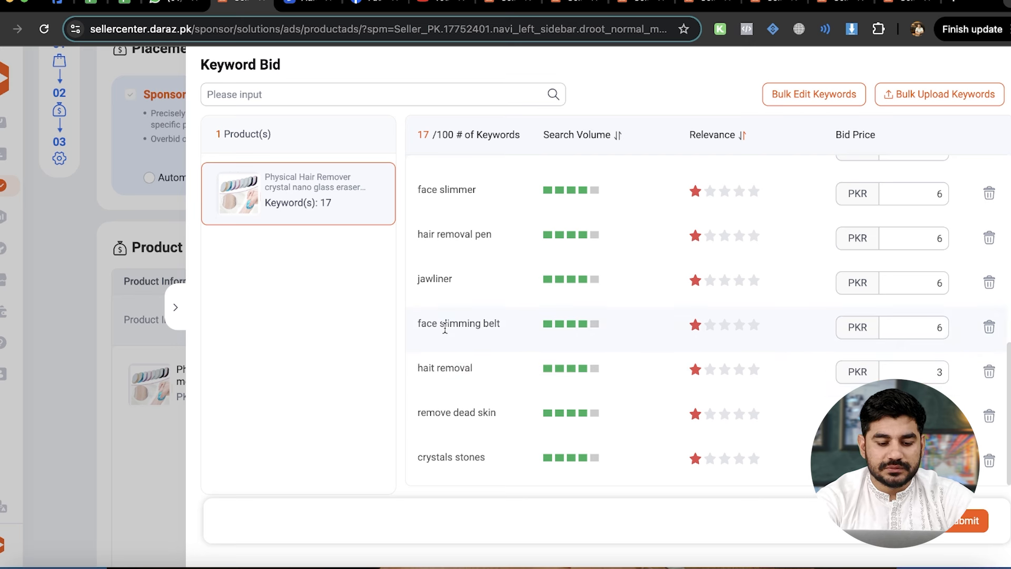
# Step: Delete the keywords face slimming belt and jawliner
pyautogui.moveTo(445, 325); pyautogui.dragTo(467, 325)
pyautogui.tripleClick(467, 326)
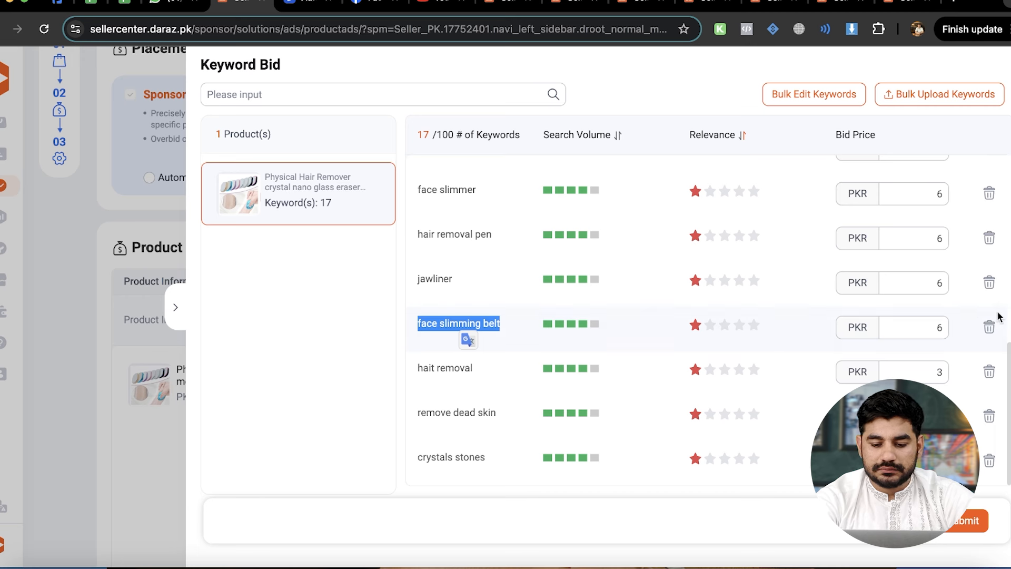
pyautogui.click(989, 327)
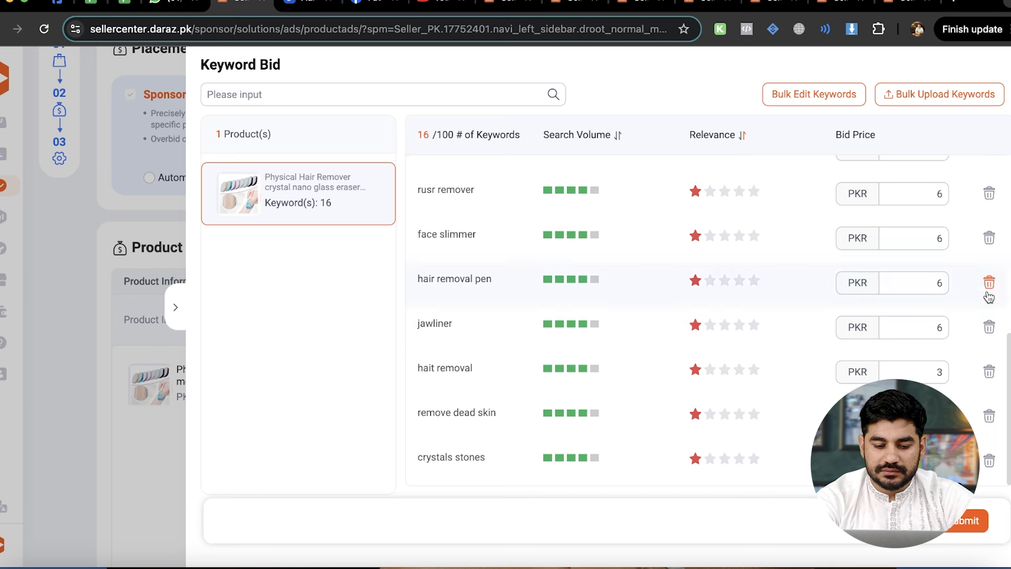
pyautogui.click(989, 327)
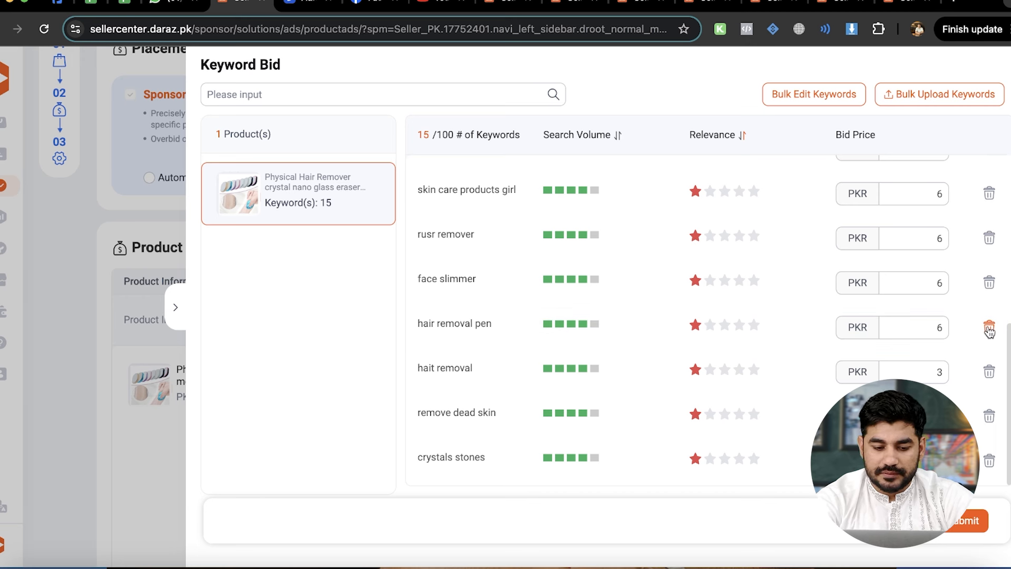
# Step: Delete the keywords hair removal pen, face slimmer, rusr remover, skin care products girl and pores cleaner, and submit the keyword bids
pyautogui.click(989, 327)
pyautogui.click(989, 327)
pyautogui.click(990, 327)
pyautogui.click(989, 327)
pyautogui.click(990, 327)
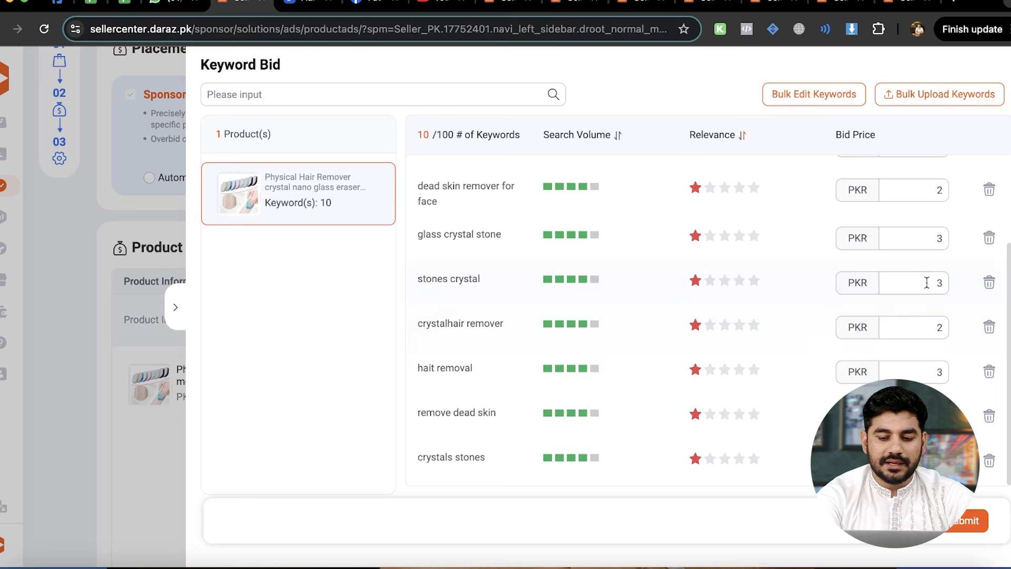
pyautogui.scroll(3, 936, 342)
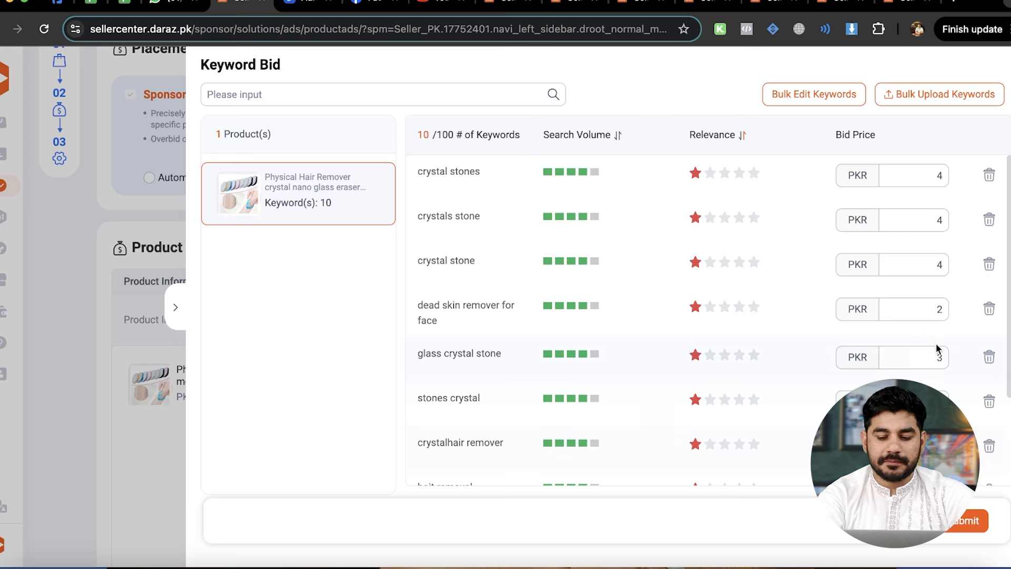
pyautogui.click(957, 521)
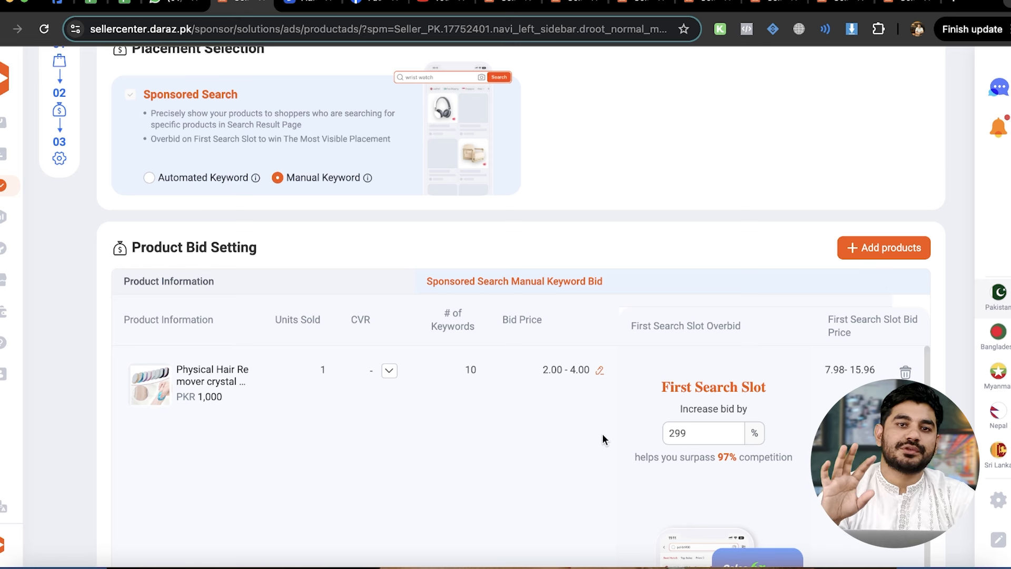
# Step: Rename the campaign as Crystal_hair_removal_manual_2024_09_13_22:46 in the basic settings
pyautogui.scroll(-1, 602, 434)
pyautogui.scroll(-6, 603, 434)
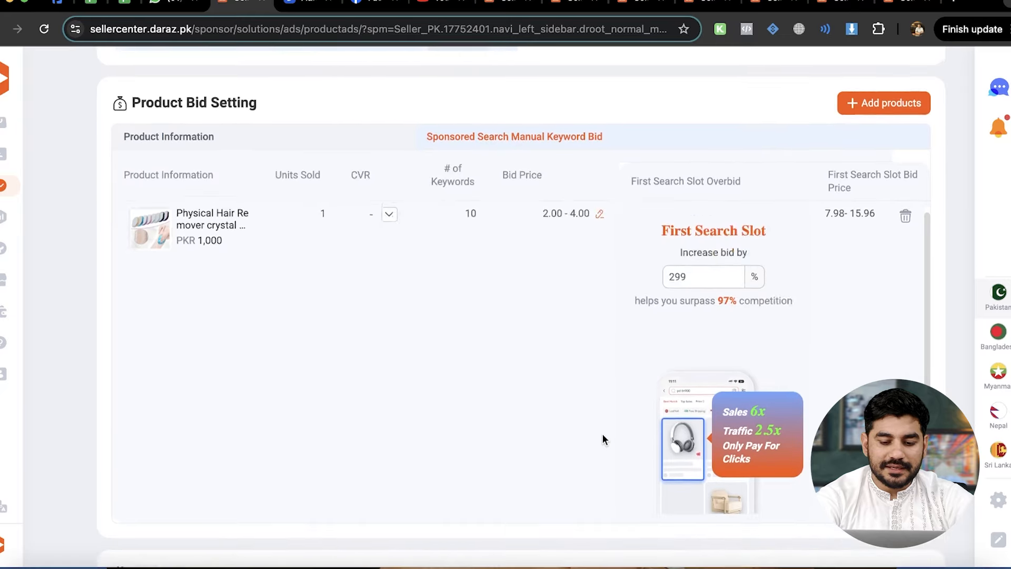
pyautogui.scroll(8, 602, 434)
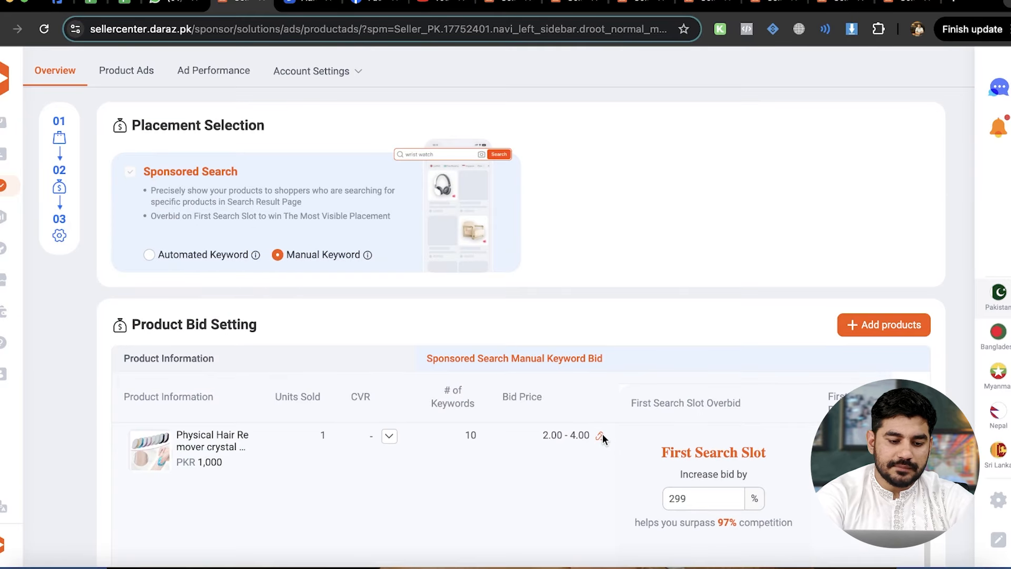
pyautogui.scroll(-5, 603, 434)
pyautogui.scroll(-2, 602, 434)
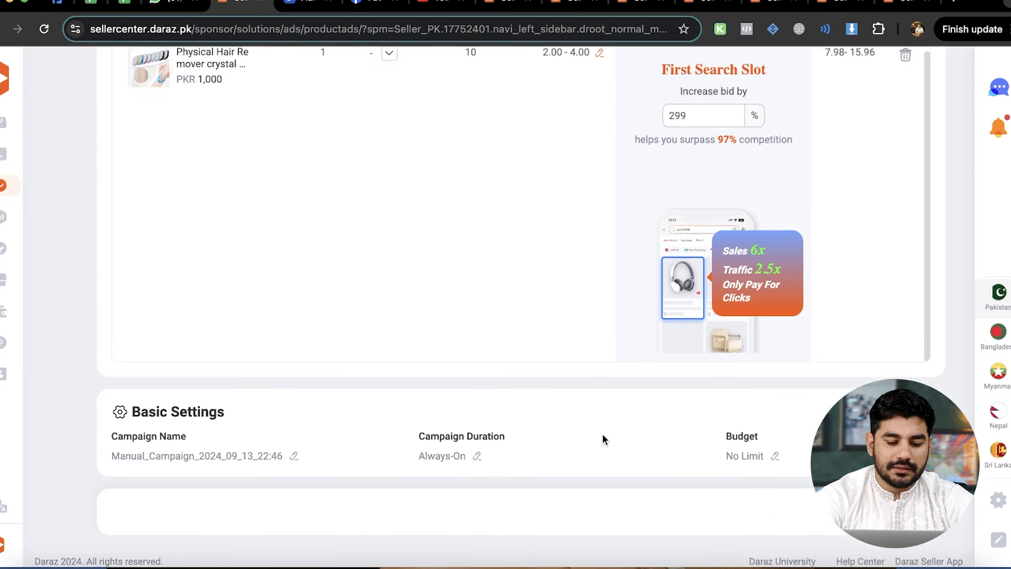
pyautogui.click(293, 441)
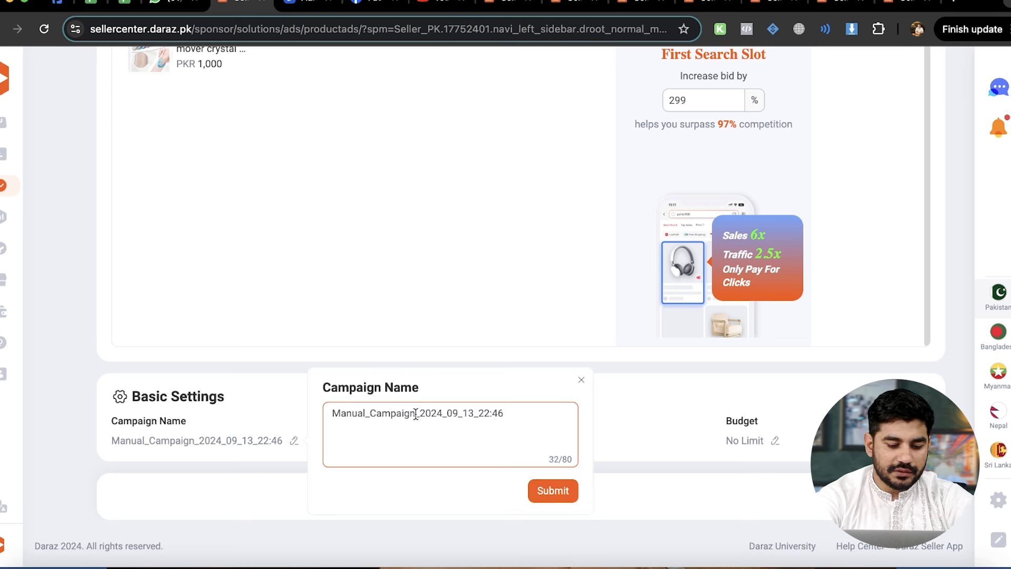
pyautogui.moveTo(414, 413); pyautogui.dragTo(333, 413)
pyautogui.press('BackSpace')
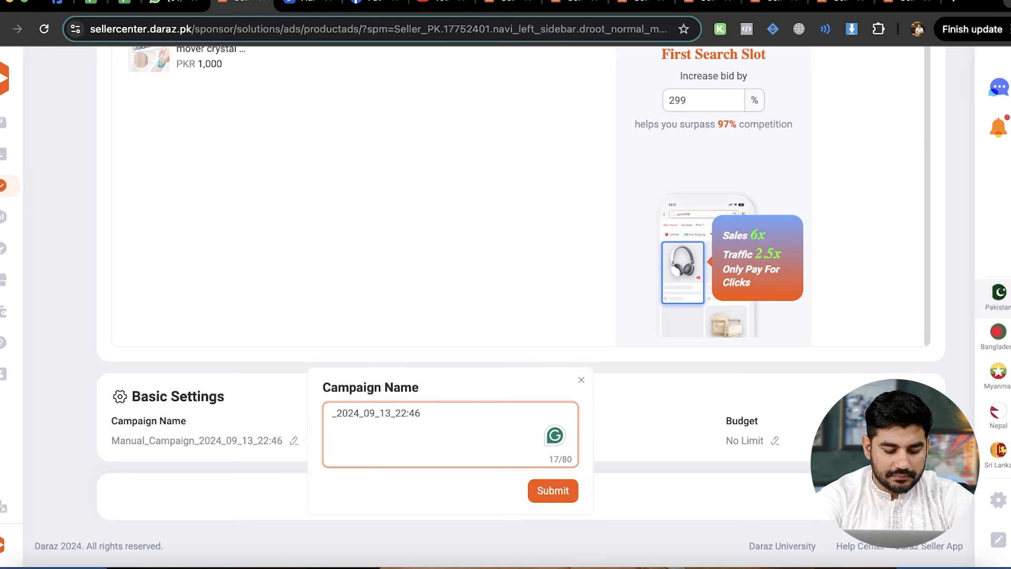
pyautogui.write('Crystal')
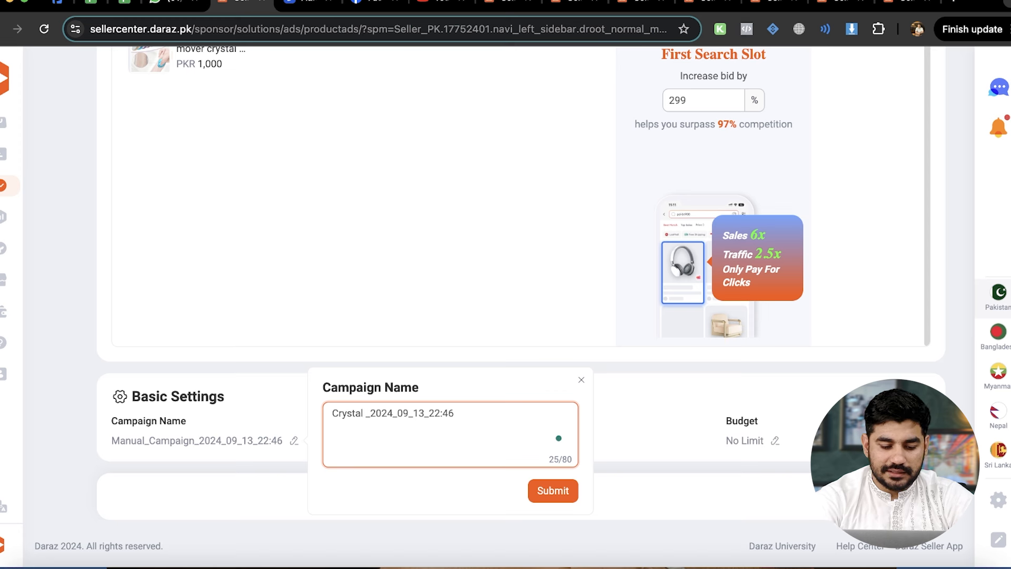
pyautogui.press('BackSpace')
pyautogui.write('_hair')
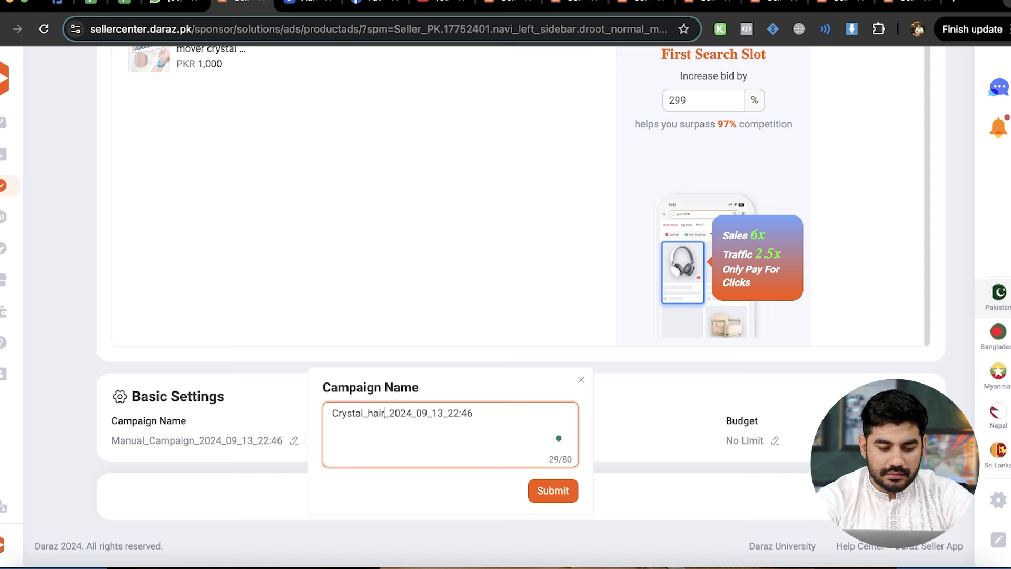
pyautogui.write('_r')
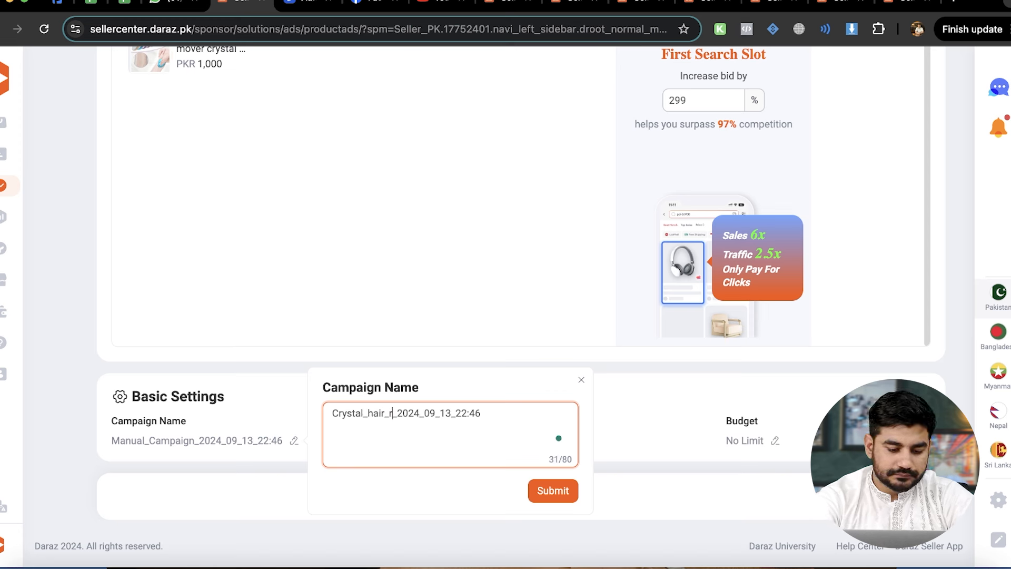
pyautogui.write('emoval')
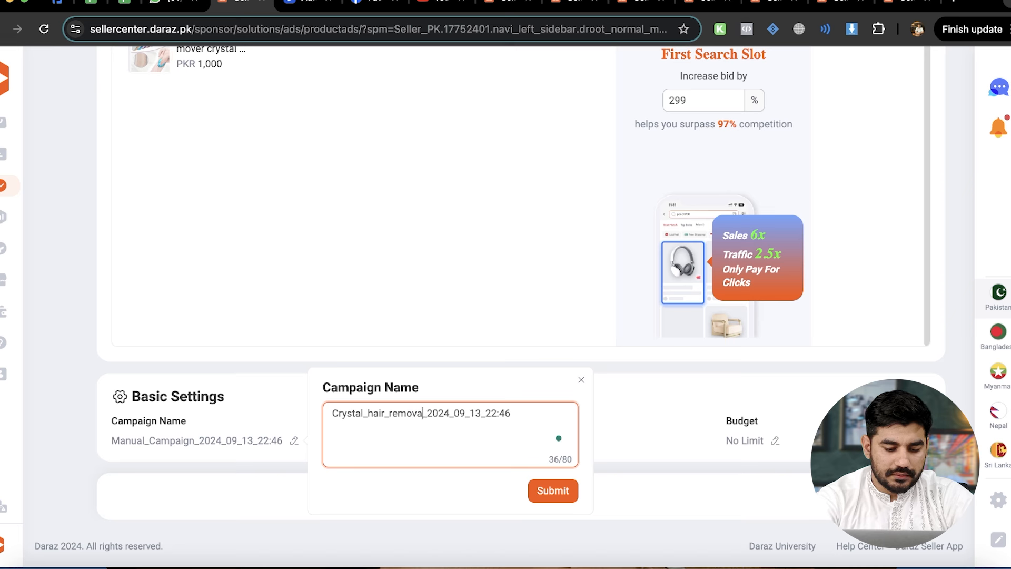
pyautogui.press('BackSpace')
pyautogui.write('_manual')
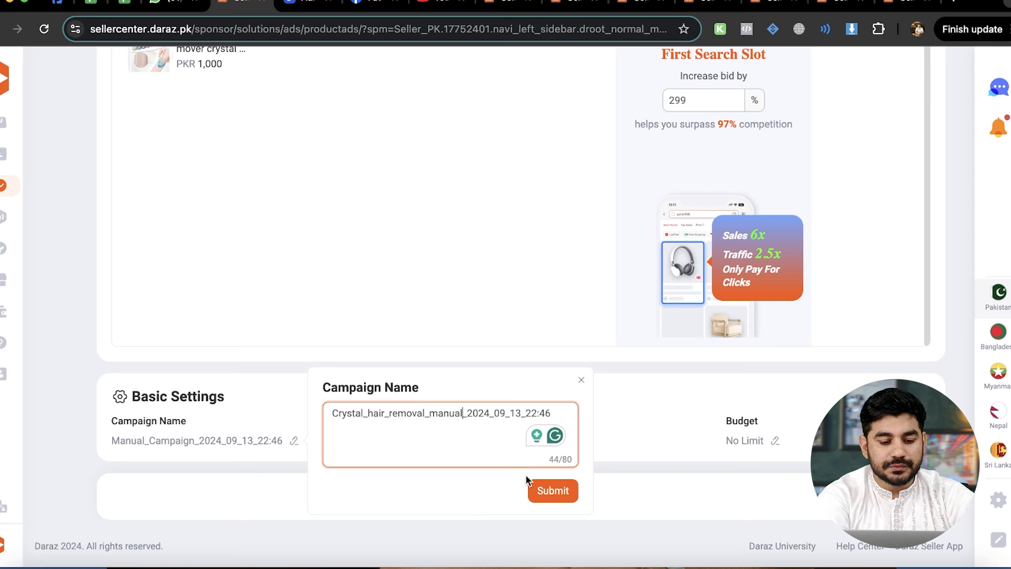
pyautogui.click(552, 490)
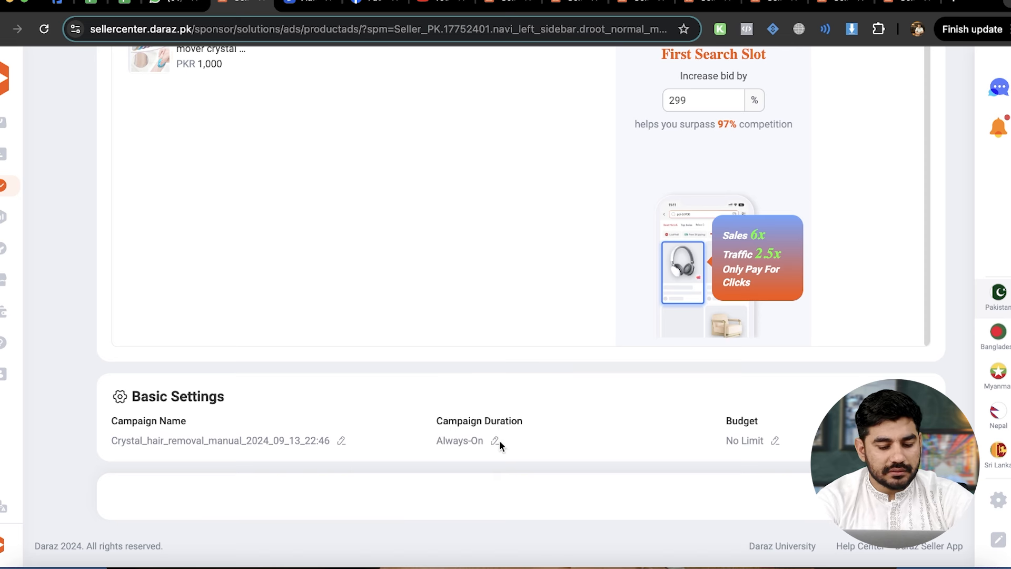
pyautogui.click(494, 440)
pyautogui.click(462, 432)
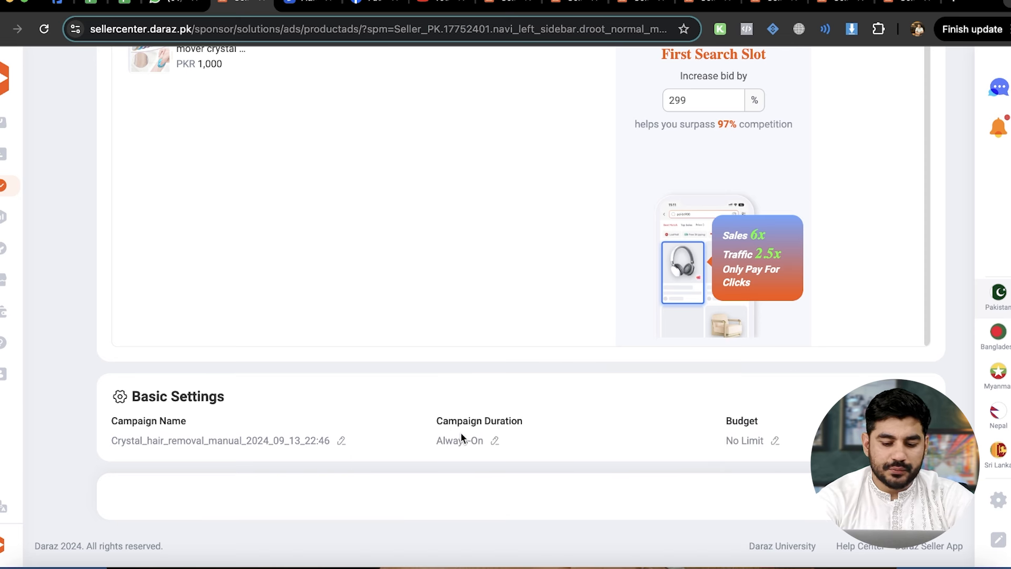
pyautogui.click(776, 442)
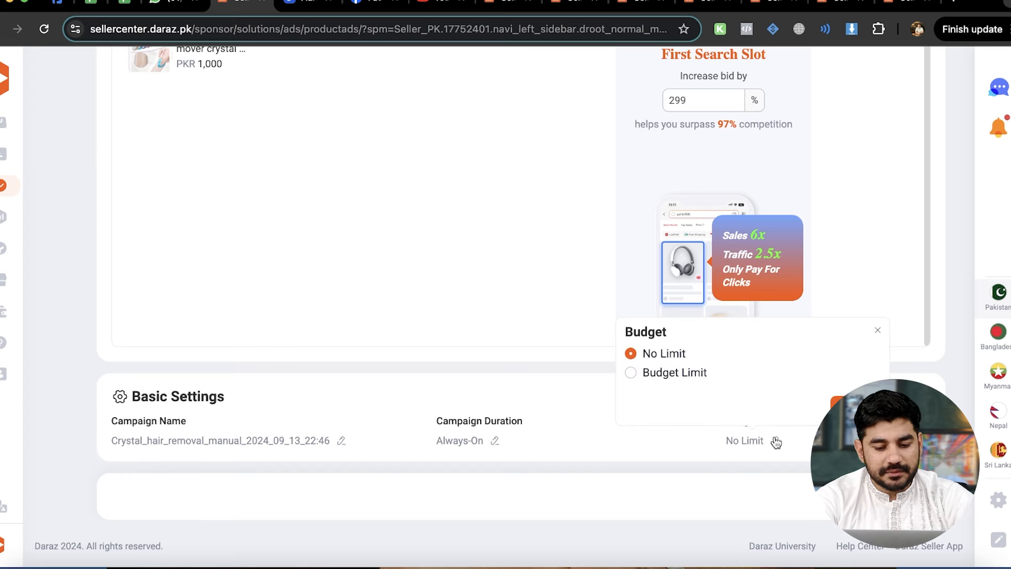
pyautogui.click(580, 406)
pyautogui.scroll(8, 582, 407)
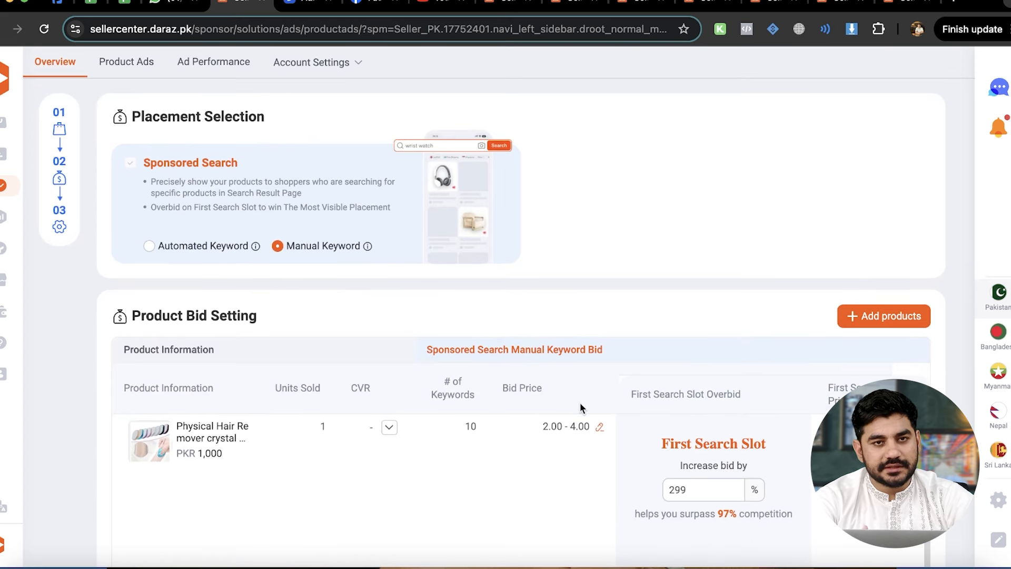
pyautogui.scroll(-8, 580, 403)
# Step: Apply a budget limit of PKR 500 to the campaign in the basic settings
pyautogui.click(775, 441)
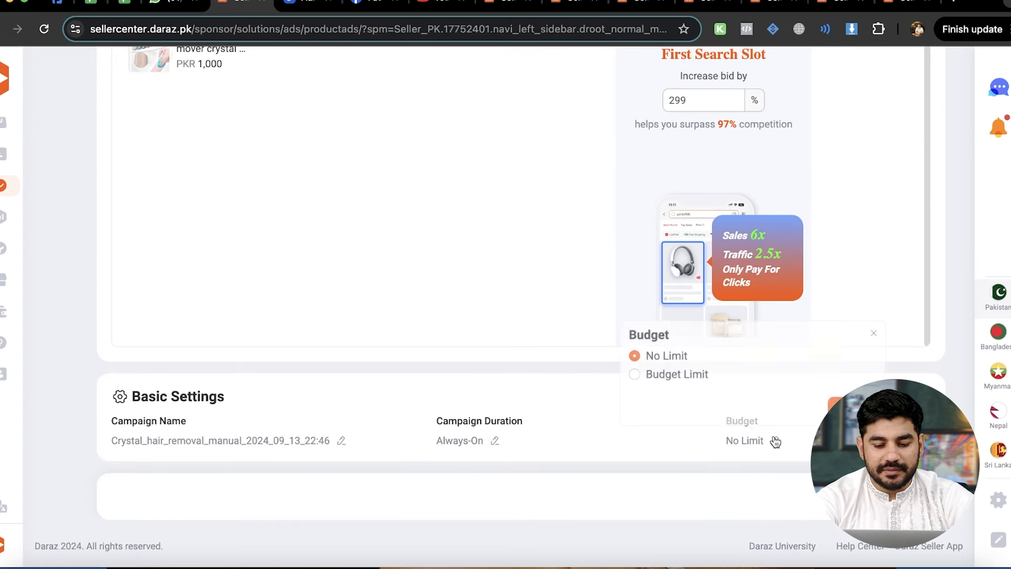
pyautogui.click(688, 374)
pyautogui.click(780, 348)
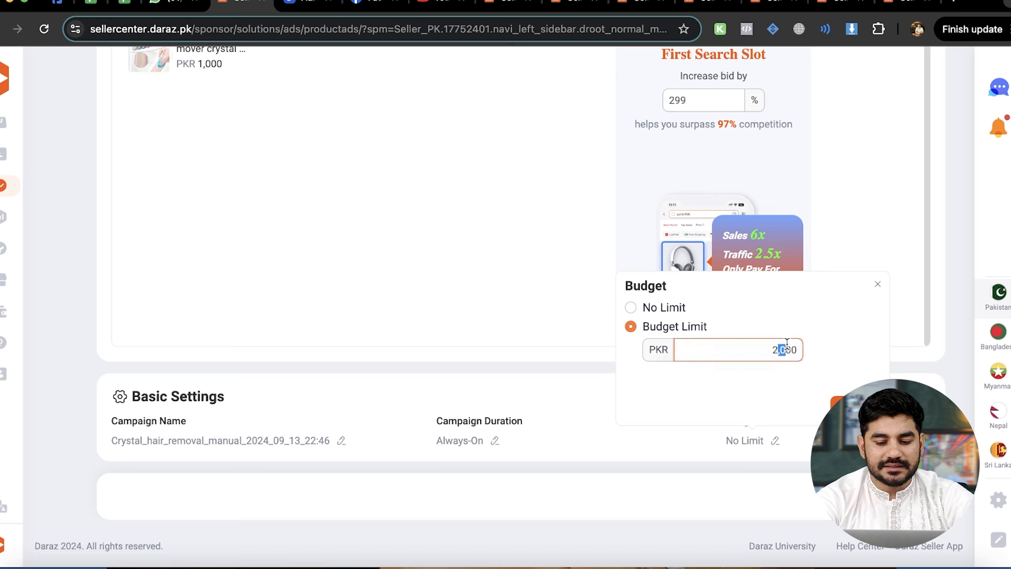
pyautogui.doubleClick(785, 350)
pyautogui.write('1,000')
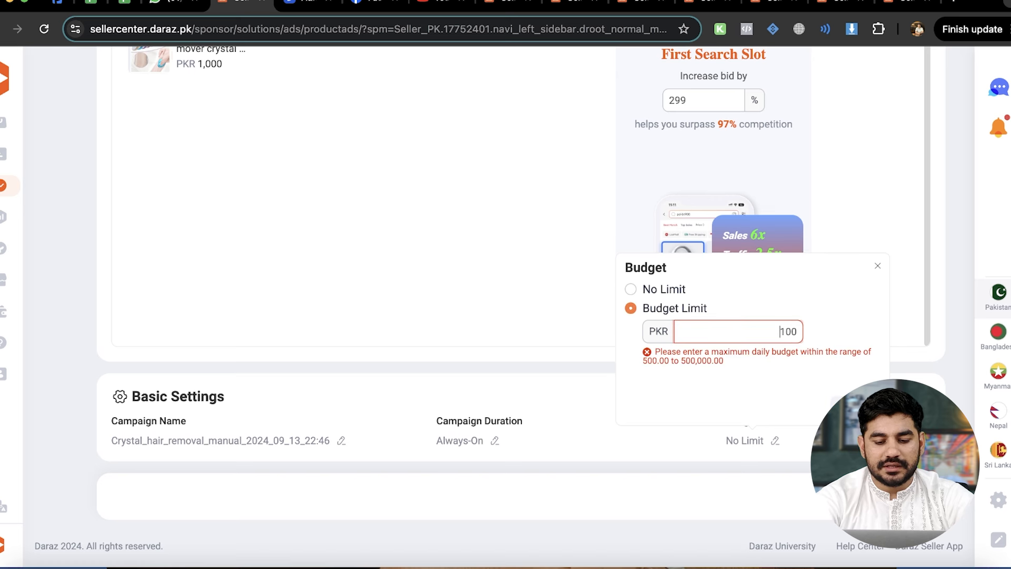
pyautogui.doubleClick(769, 321)
pyautogui.press('BackSpace')
pyautogui.write('500')
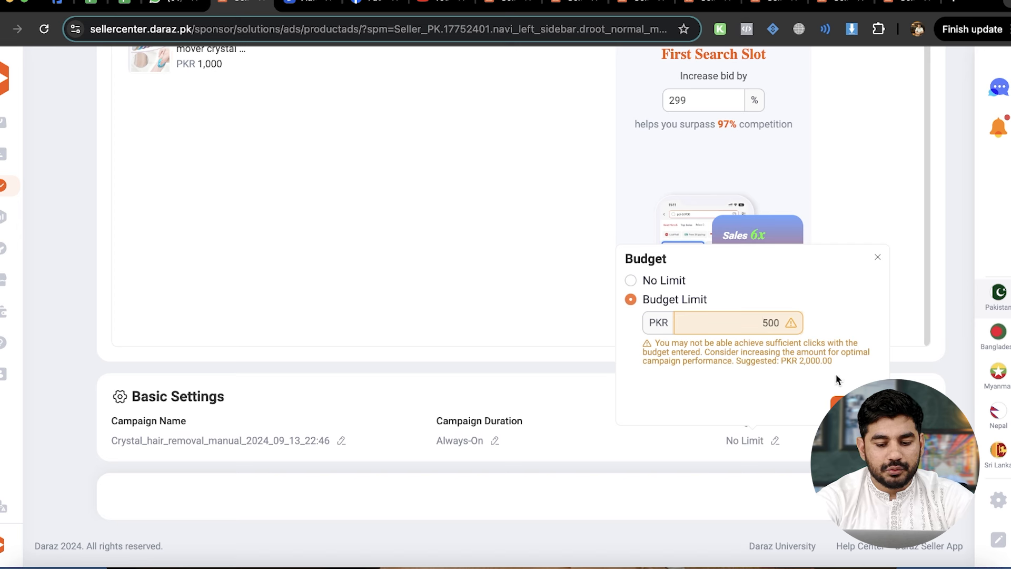
pyautogui.click(842, 404)
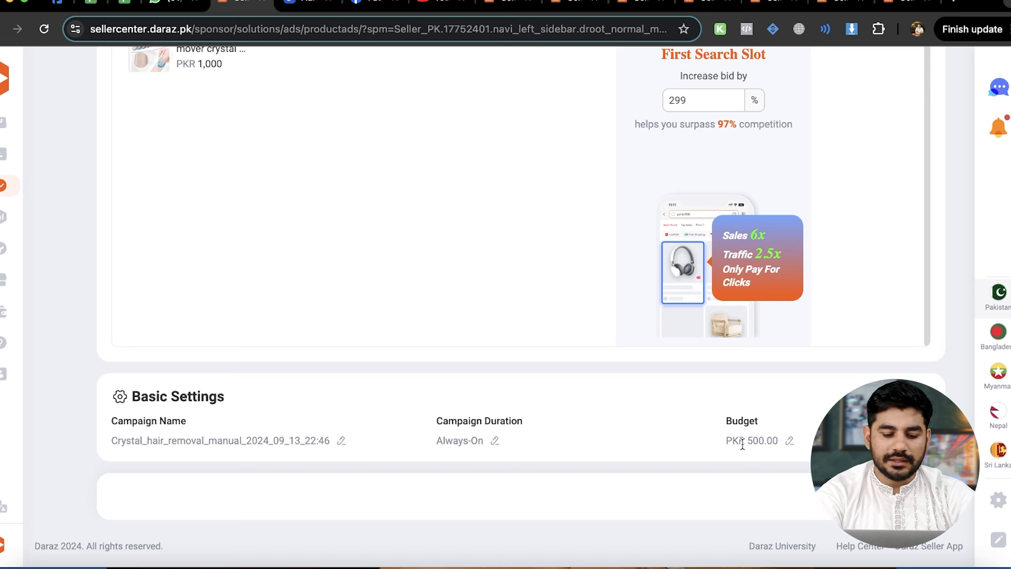
# Step: Check the campaign duration options, then submit the campaign and approve its settings overview
pyautogui.click(495, 442)
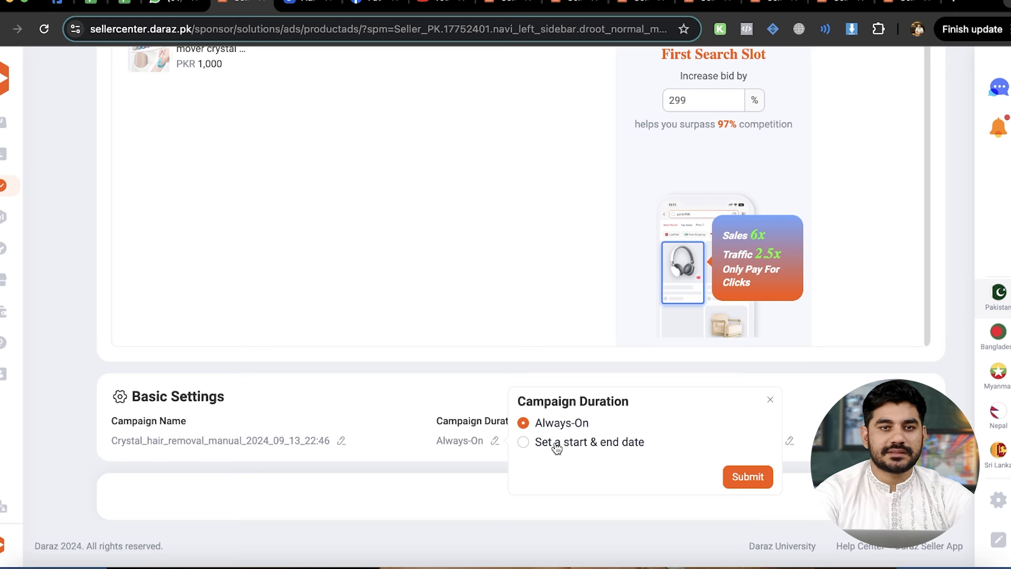
pyautogui.click(770, 399)
pyautogui.click(900, 496)
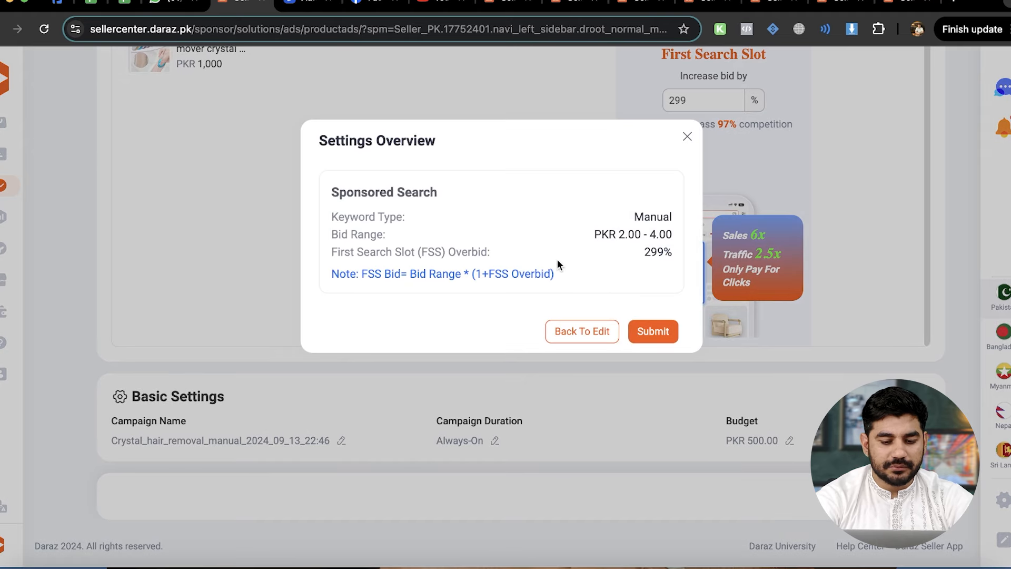
pyautogui.click(655, 332)
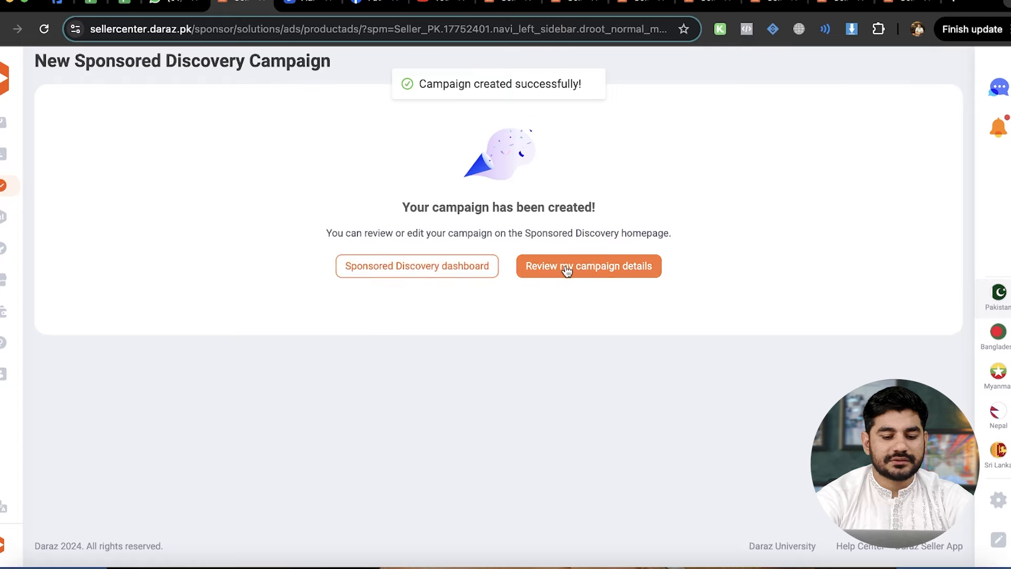
# Step: Go to the Sponsored Discovery dashboard, dismiss the Out-Of-Balance Notification and show the campaign list
pyautogui.click(429, 266)
pyautogui.scroll(-7, 317, 301)
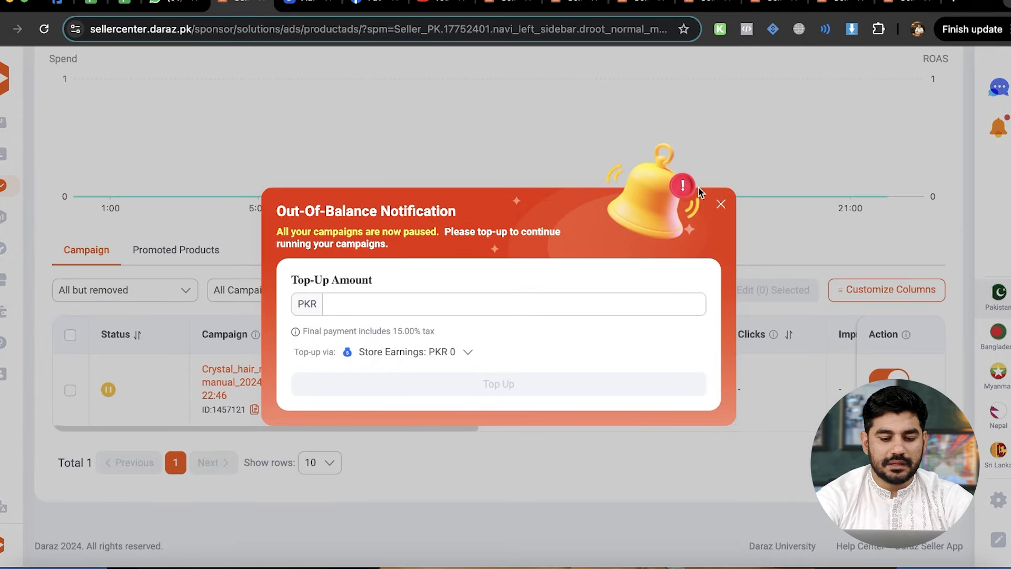
pyautogui.click(721, 204)
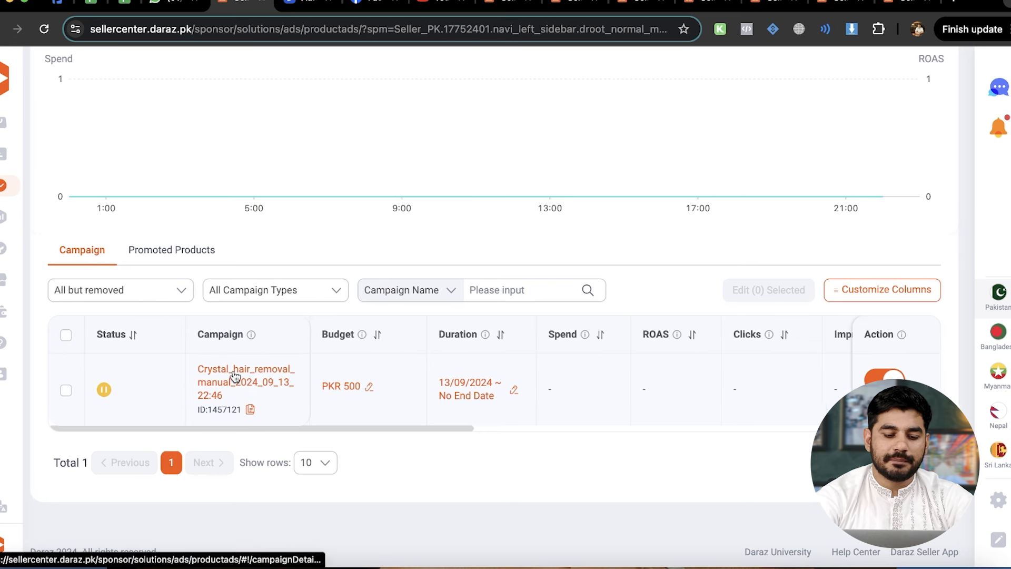
# Step: Examine the new campaign's performance columns, including spend, ROAS, clicks, impressions, CTR, CPC, revenue, units sold and orders
pyautogui.hscroll(5, 497, 385)
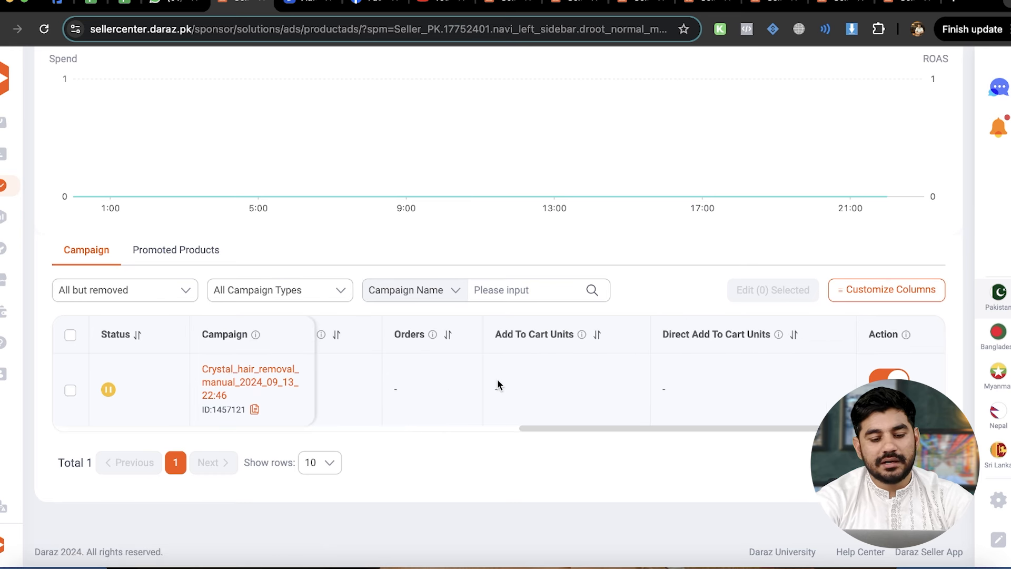
pyautogui.hscroll(-5, 685, 400)
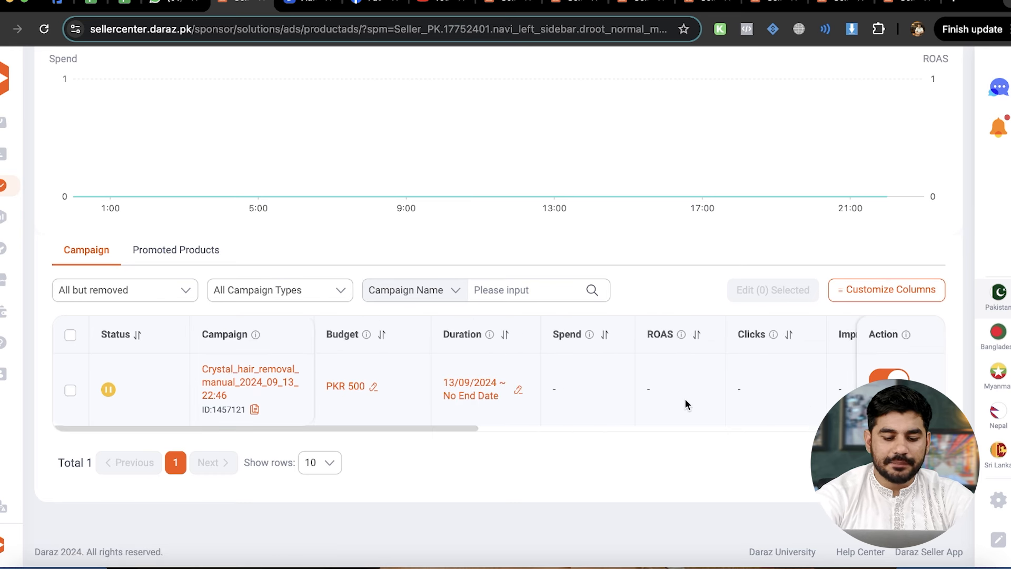
pyautogui.doubleClick(560, 331)
pyautogui.click(579, 378)
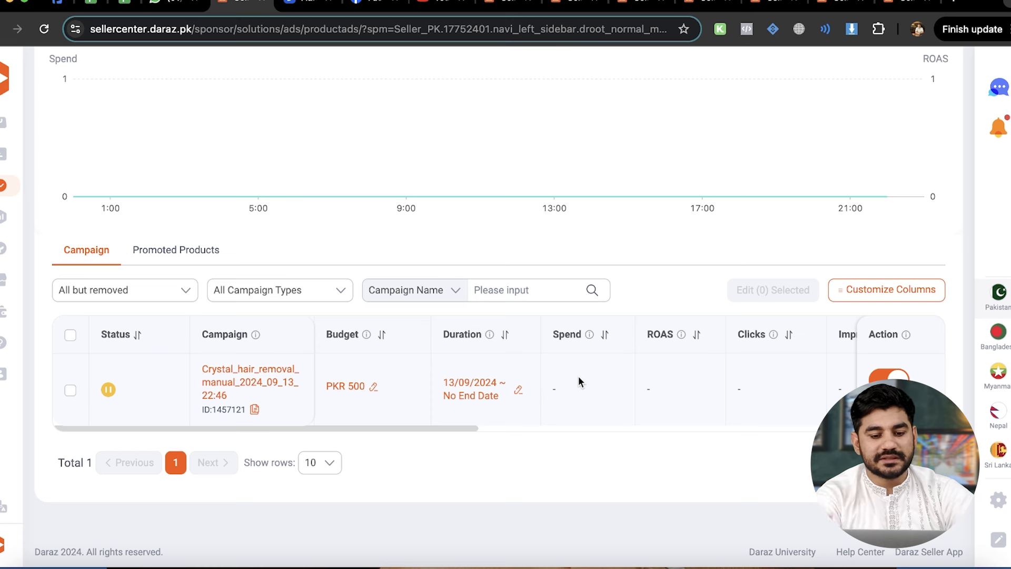
pyautogui.hscroll(3, 579, 375)
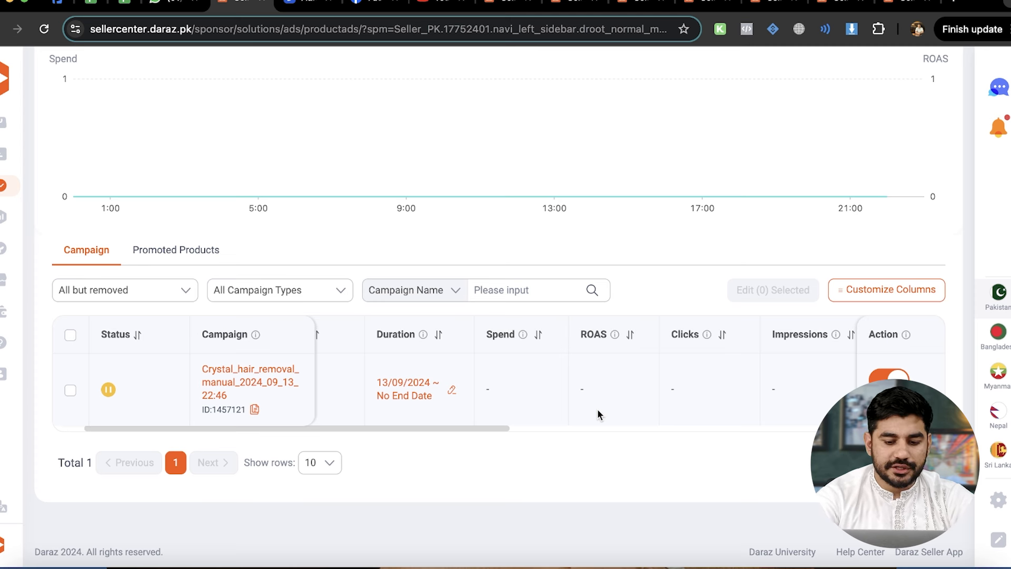
pyautogui.hscroll(2, 598, 411)
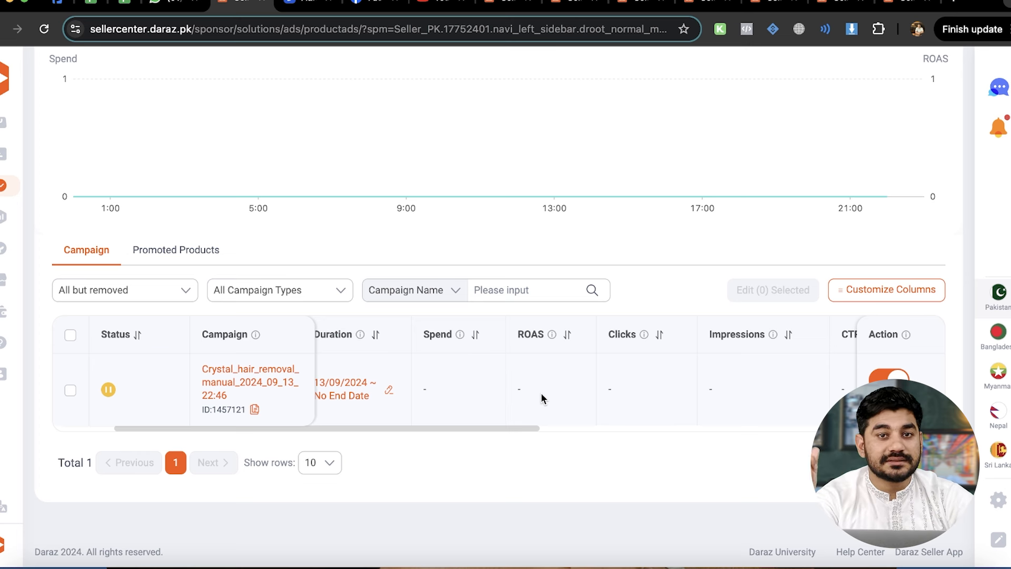
pyautogui.hscroll(2, 542, 393)
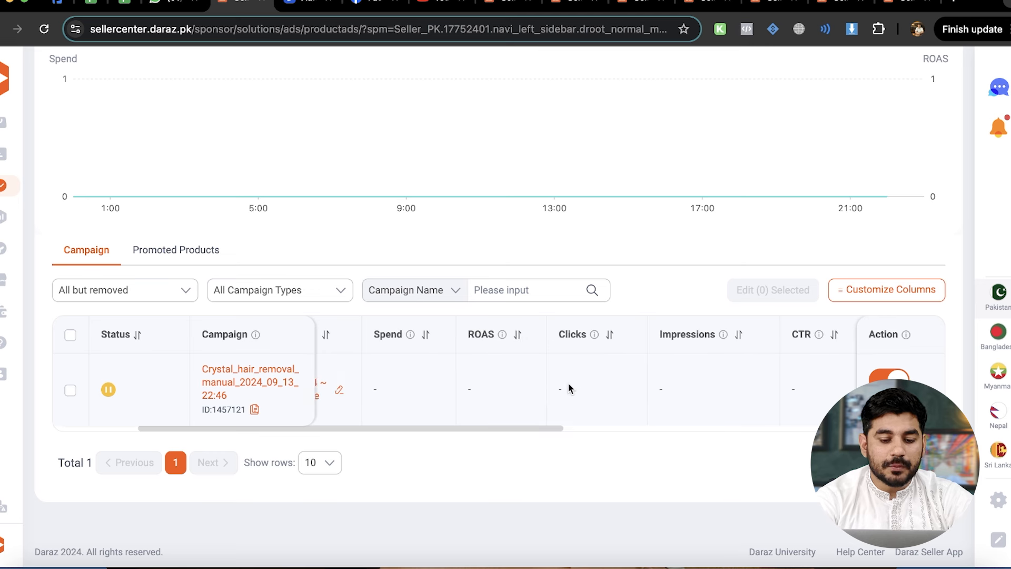
pyautogui.moveTo(595, 334)
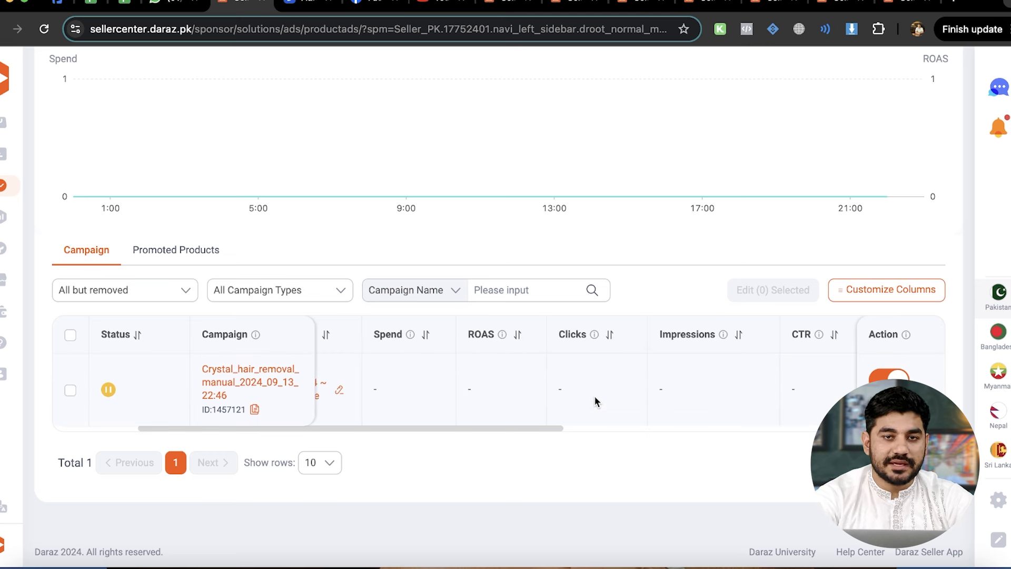
pyautogui.hscroll(3, 595, 399)
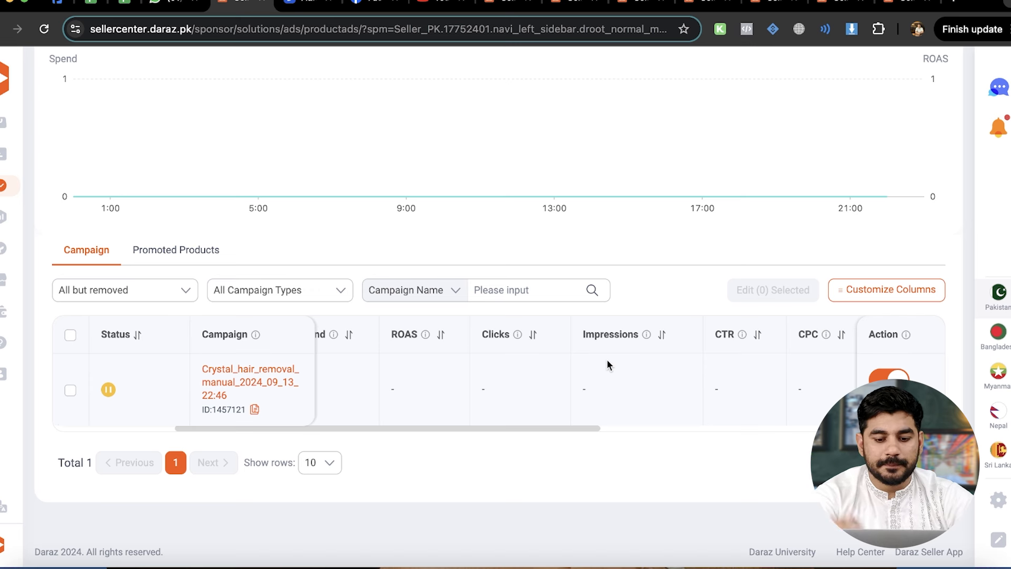
pyautogui.hscroll(4, 608, 363)
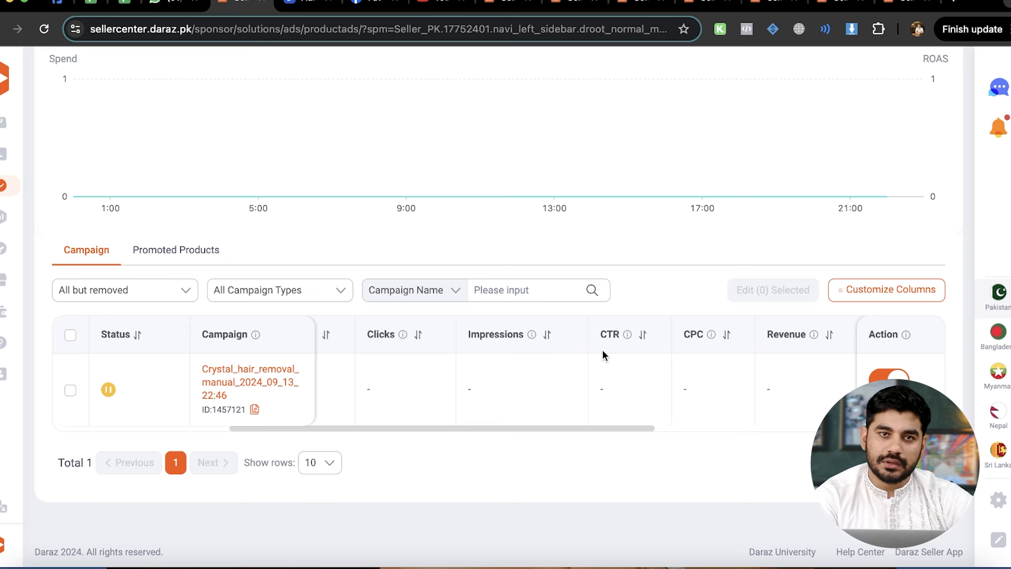
pyautogui.hscroll(3, 603, 350)
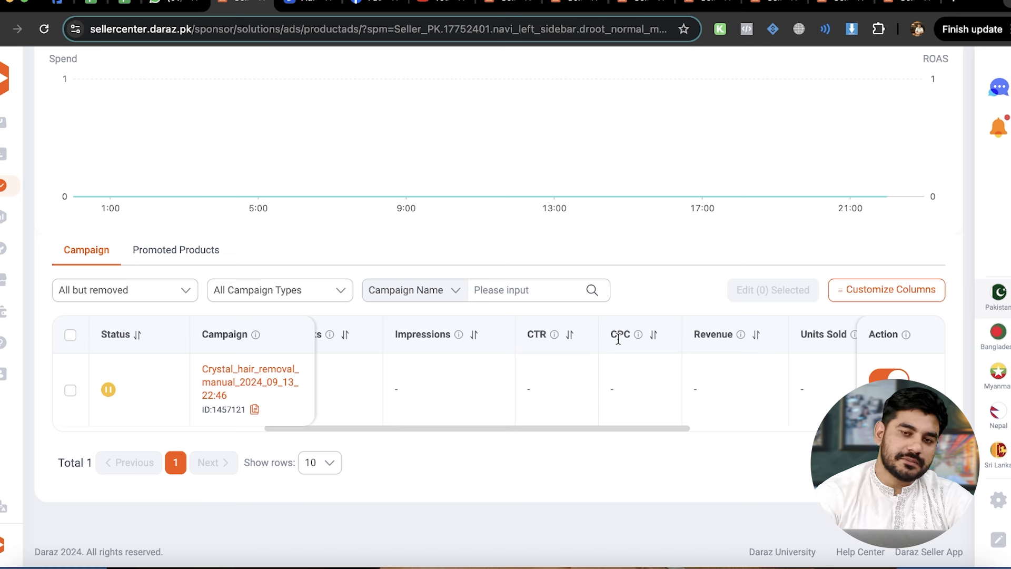
pyautogui.hscroll(3, 619, 339)
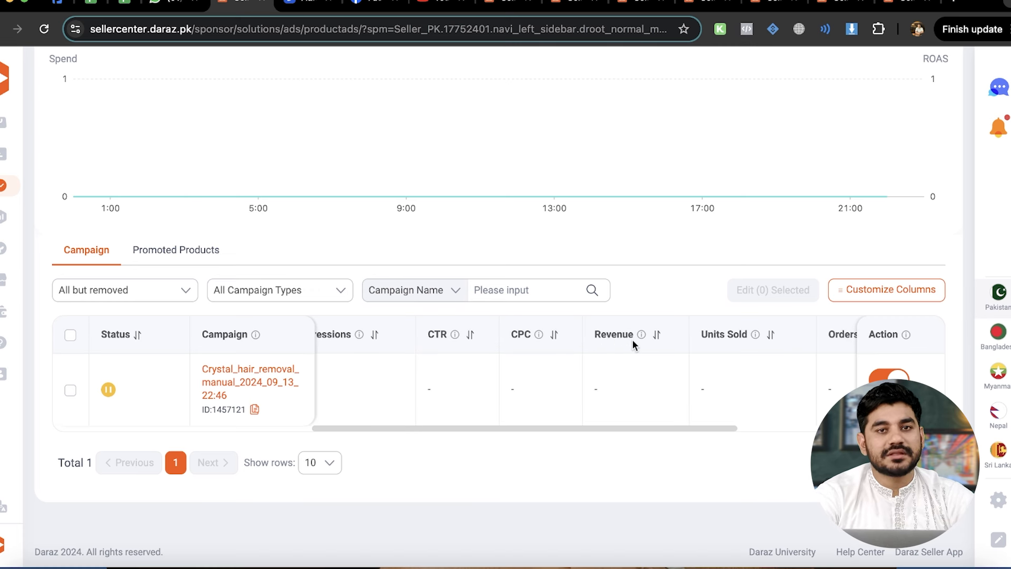
# Step: Examine the campaign's remaining performance columns, from units sold and orders through add to cart units and direct add to cart units
pyautogui.hscroll(3, 633, 339)
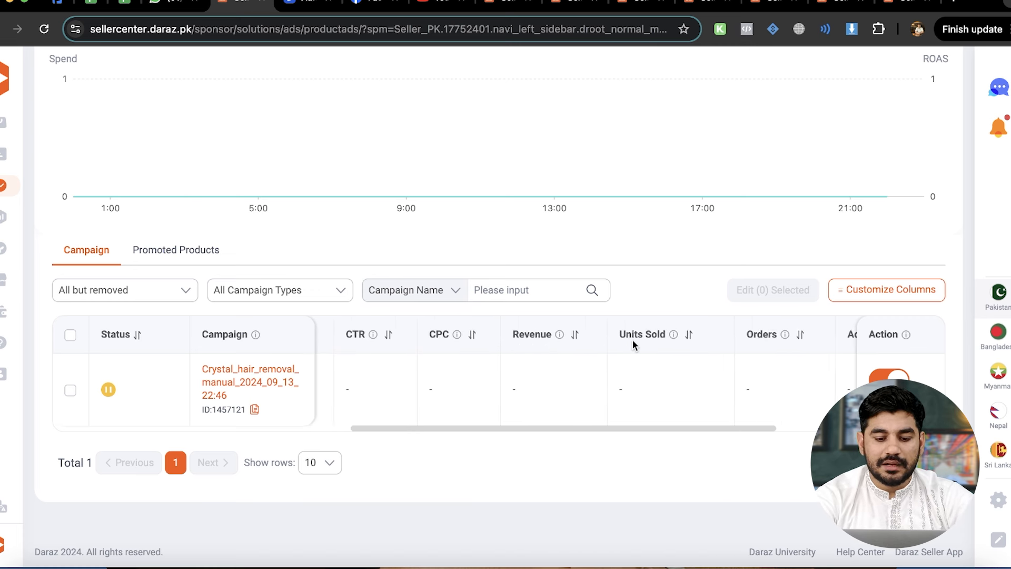
pyautogui.hscroll(3, 633, 340)
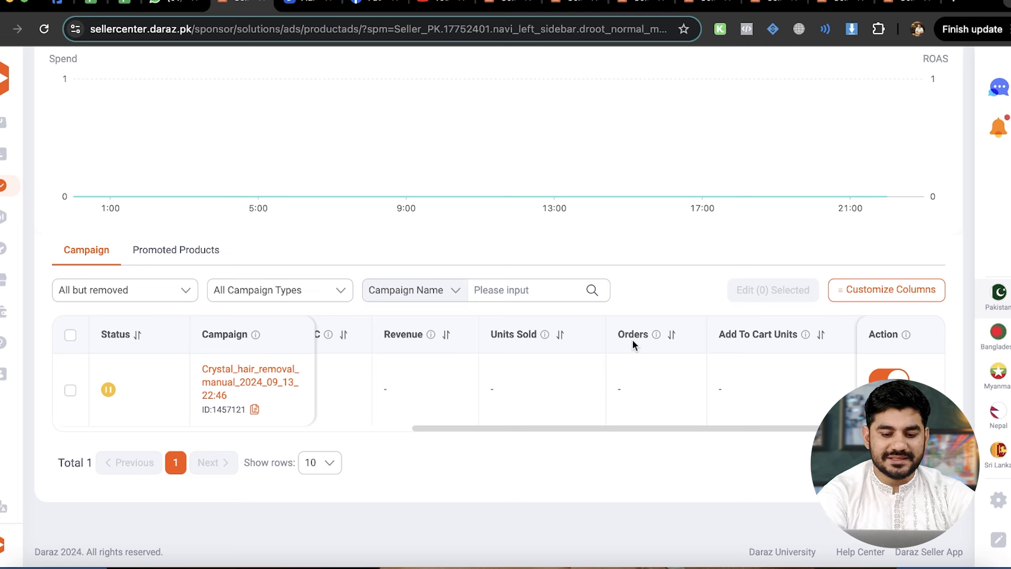
pyautogui.hscroll(3, 633, 339)
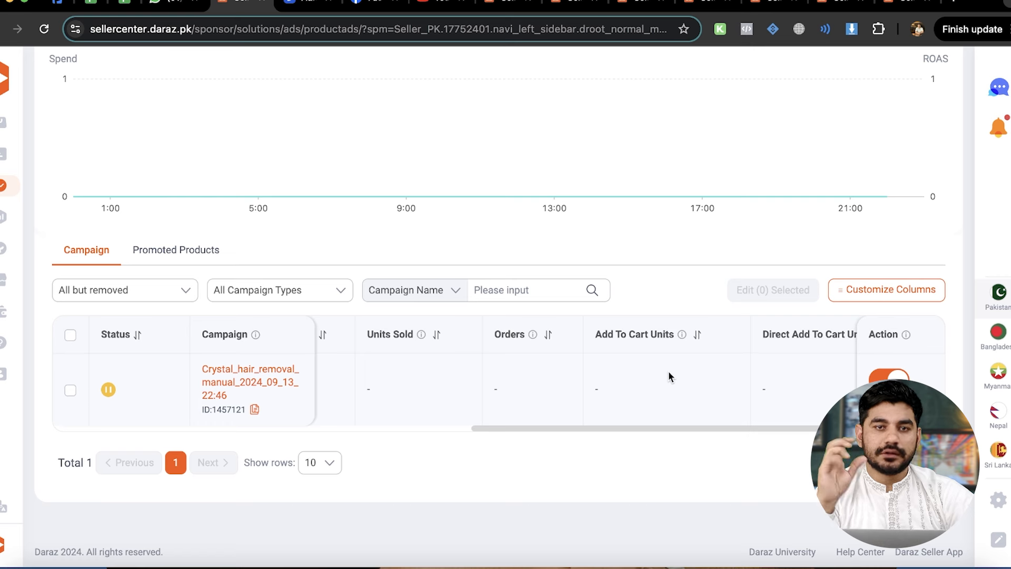
pyautogui.hscroll(3, 669, 371)
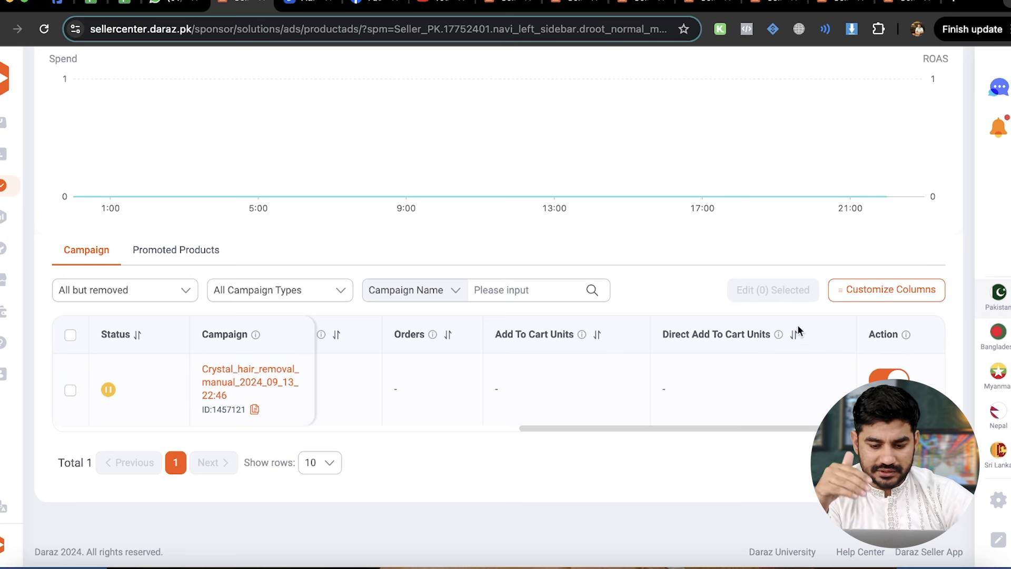
pyautogui.moveTo(777, 338)
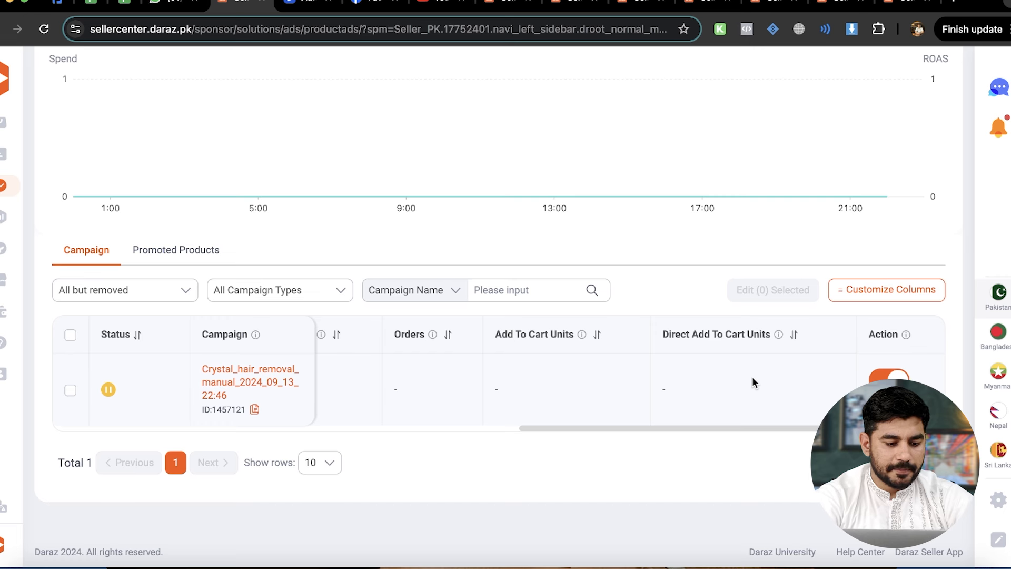
pyautogui.scroll(-1, 753, 377)
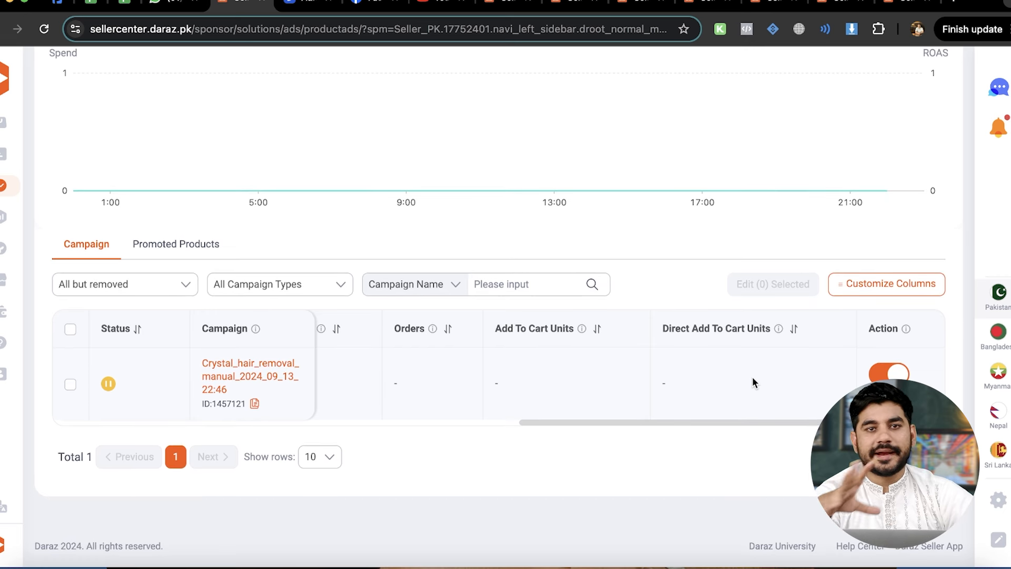